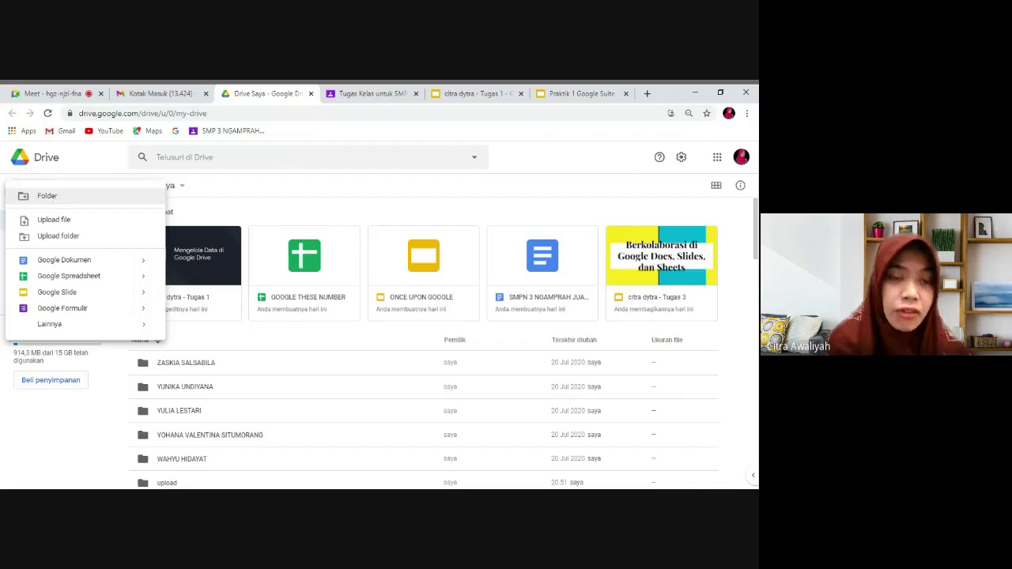
# Create a new My Drive folder named 'EXAM MATERIALSS', correcting typos in the name.
pyautogui.click(56, 202)
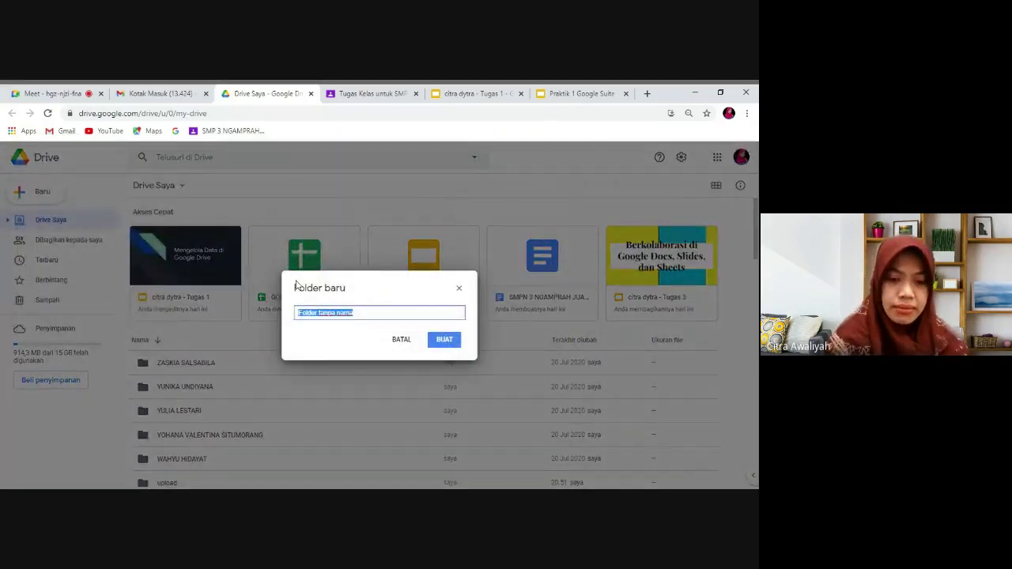
pyautogui.write('e')
pyautogui.press('BackSpace')
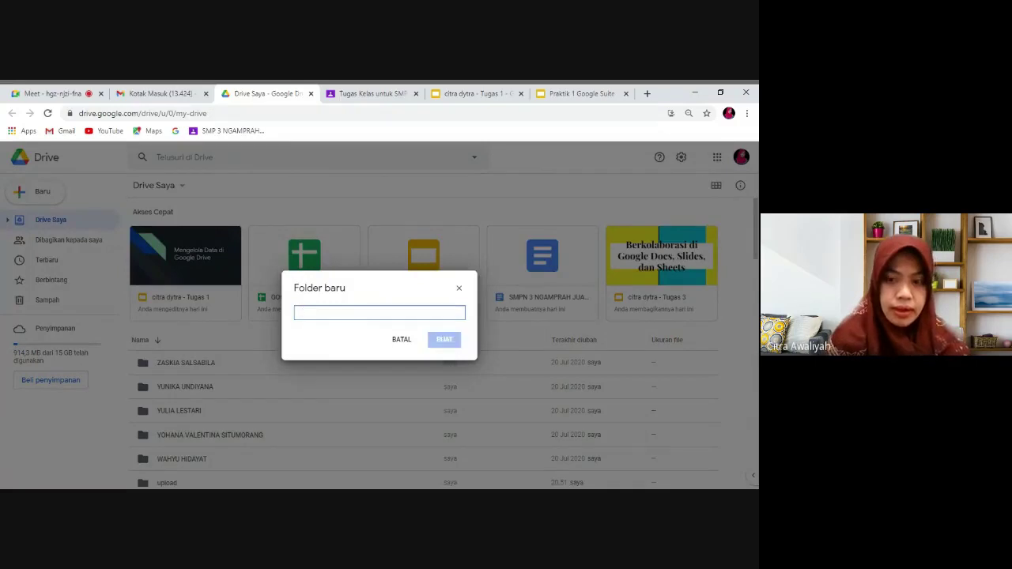
pyautogui.write('EX')
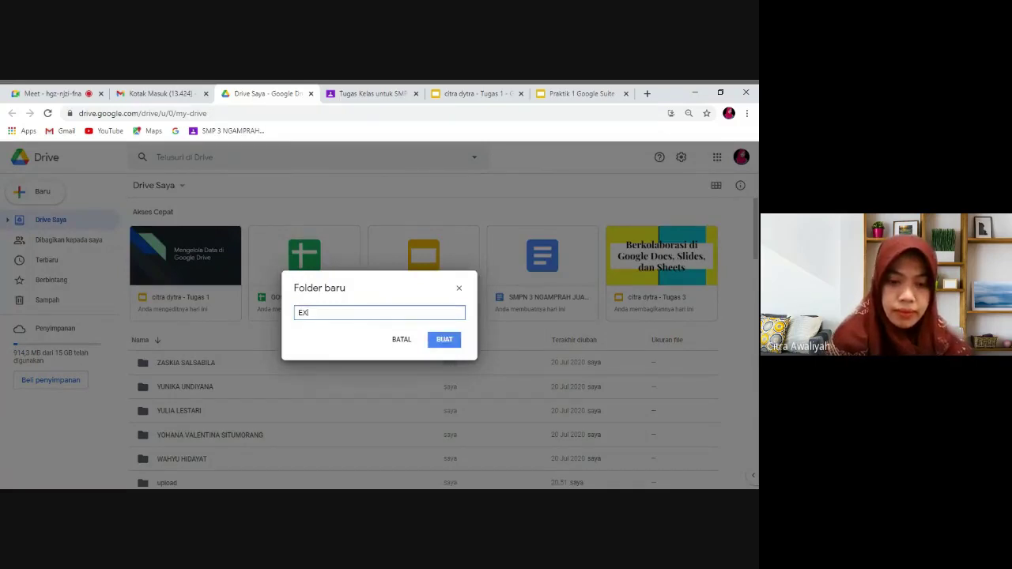
pyautogui.write('AMMM')
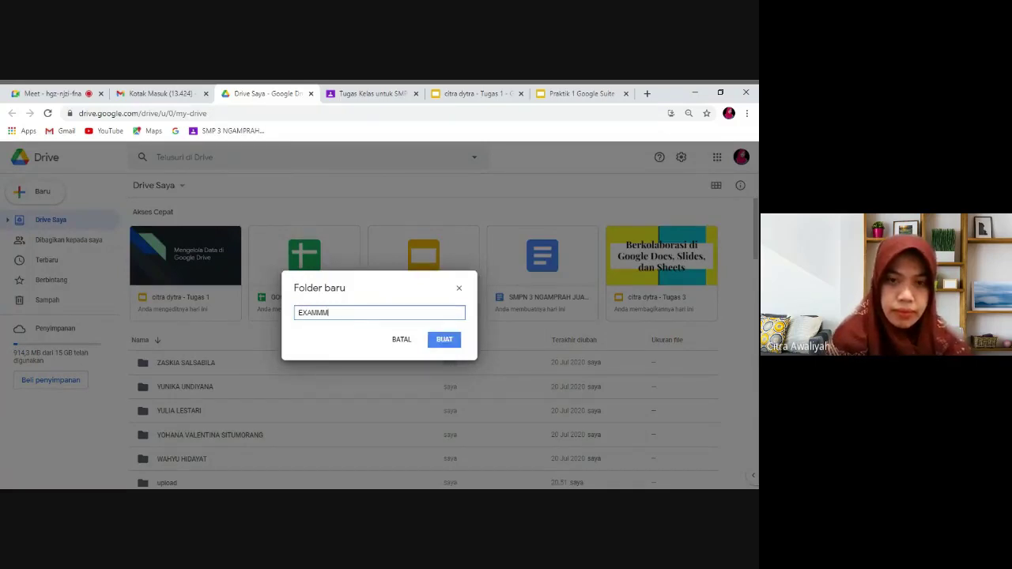
pyautogui.press('BackSpace')
pyautogui.press('BackSpace')
pyautogui.write('MATER')
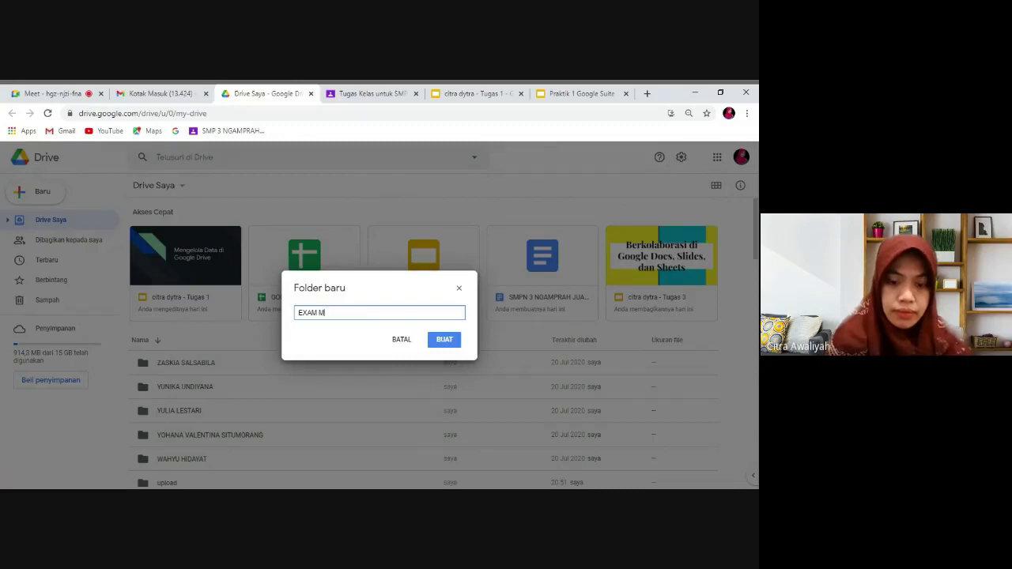
pyautogui.write('IA')
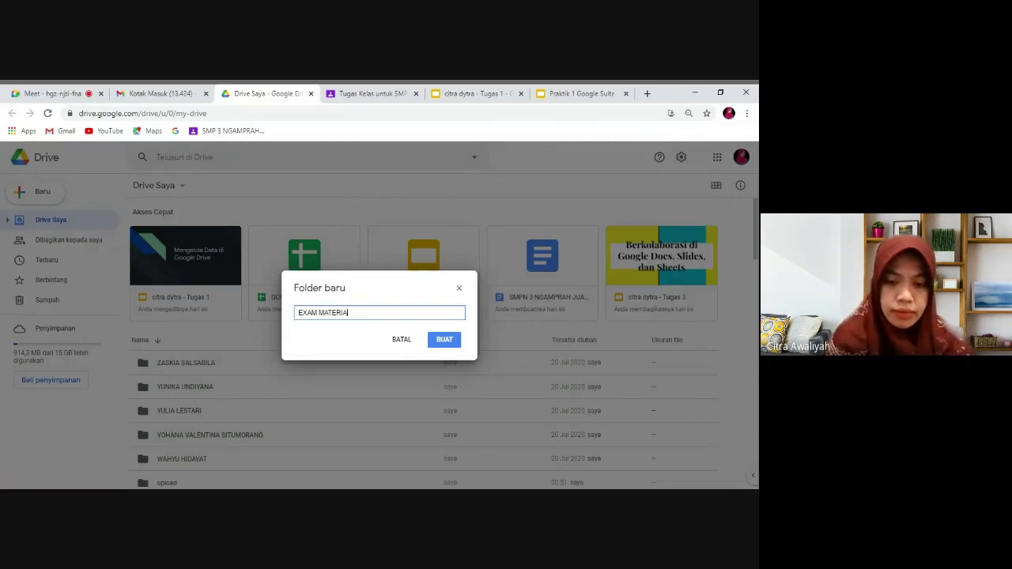
pyautogui.write('LSS')
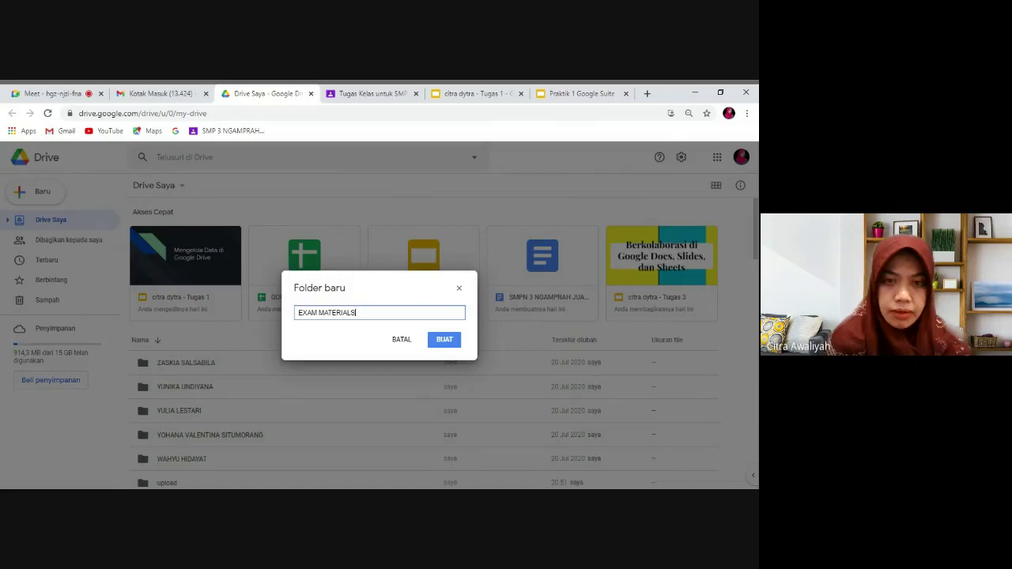
pyautogui.click(446, 347)
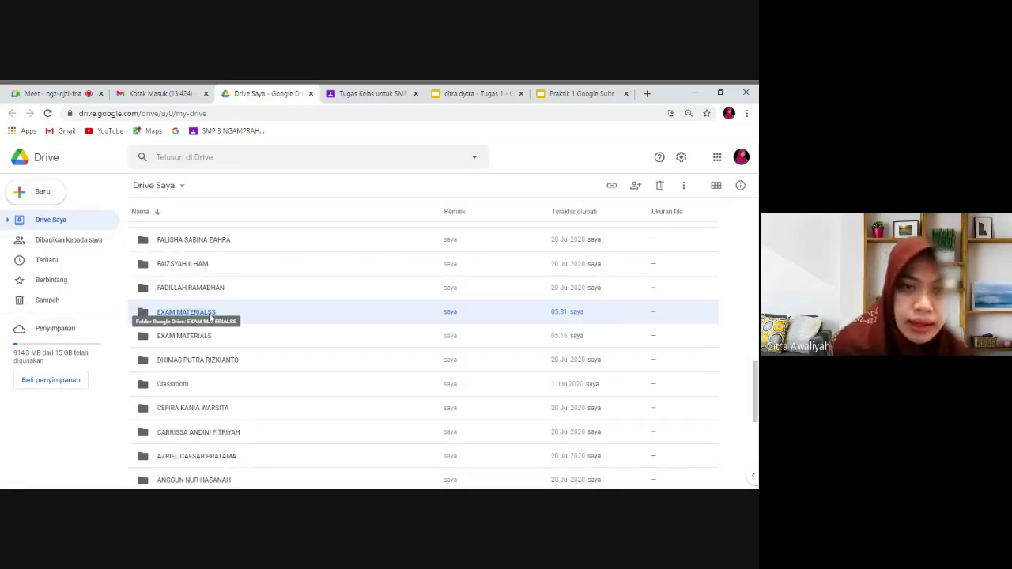
# Add the teacher's school e-mail address as an Editor in the EXAM MATERIALSS share settings.
pyautogui.rightClick(211, 317)
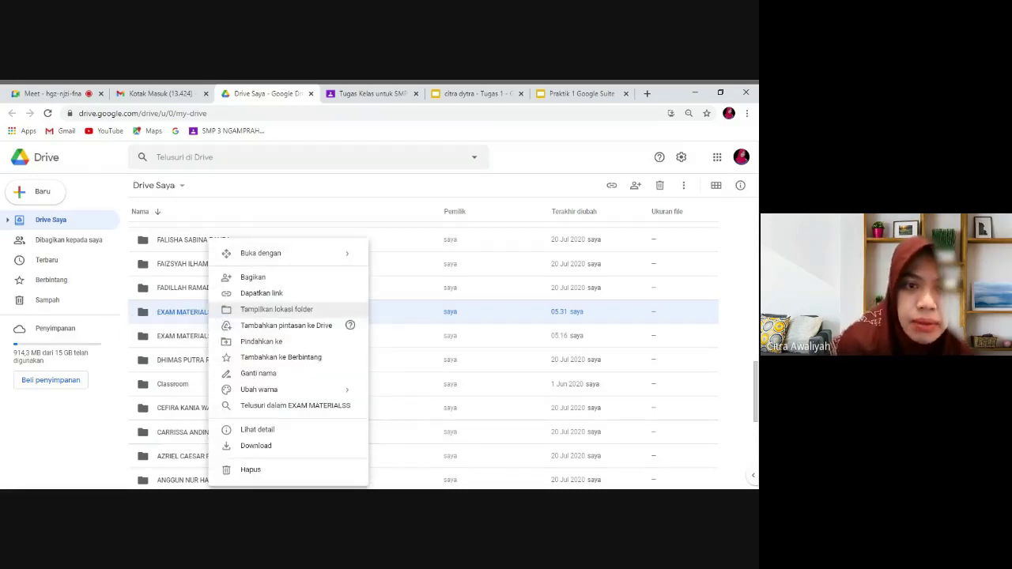
pyautogui.click(251, 278)
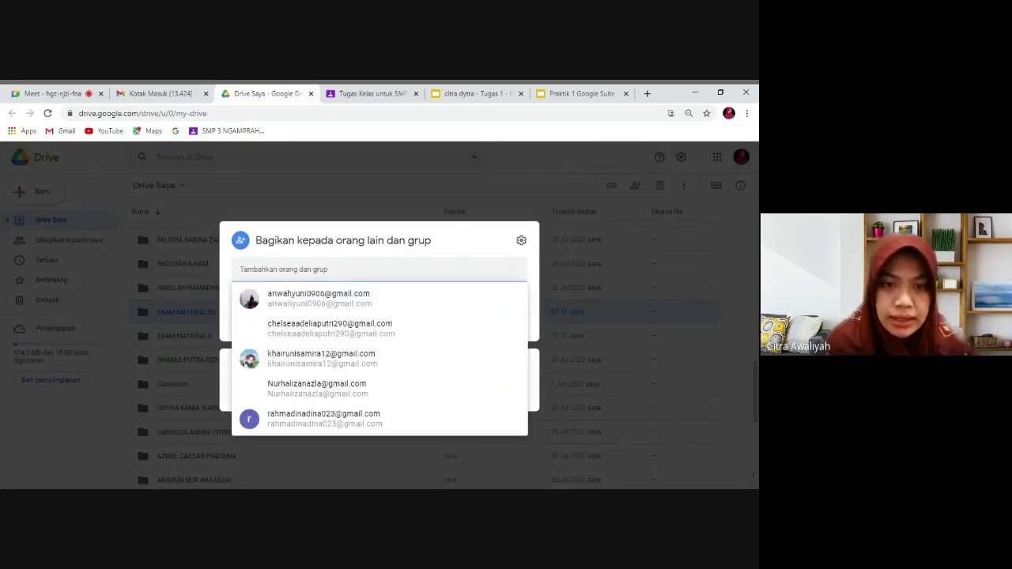
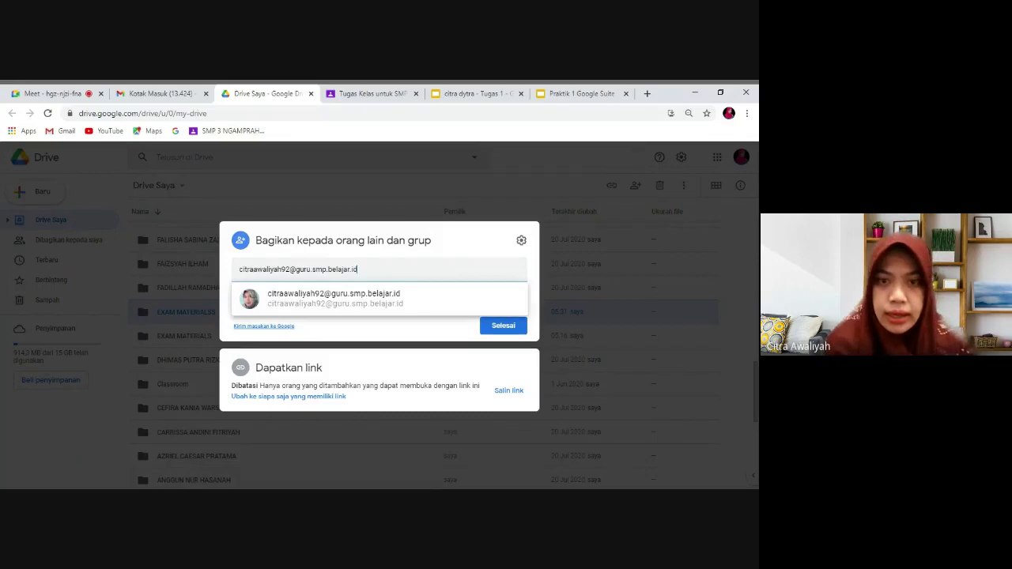
pyautogui.click(296, 297)
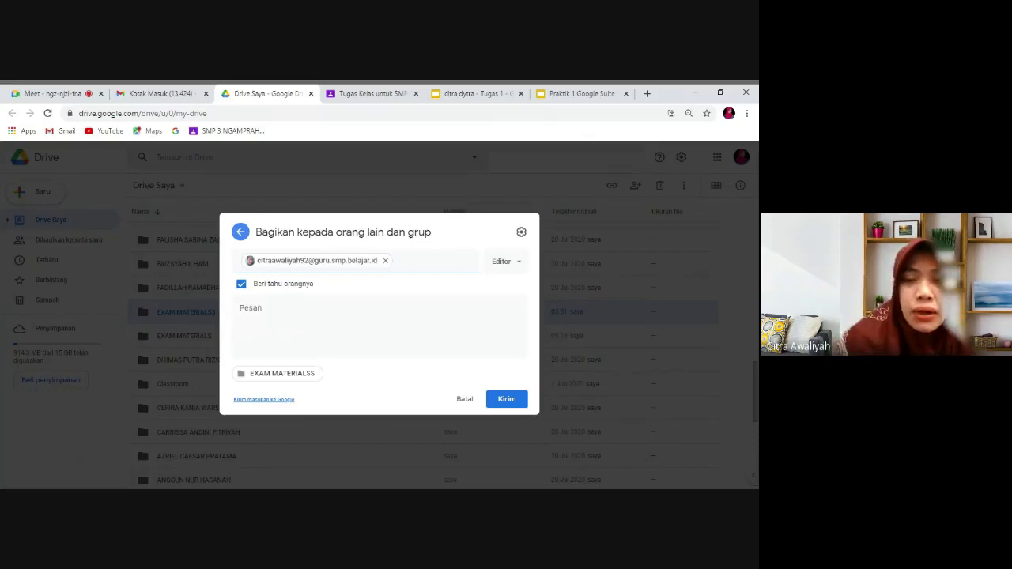
pyautogui.click(518, 263)
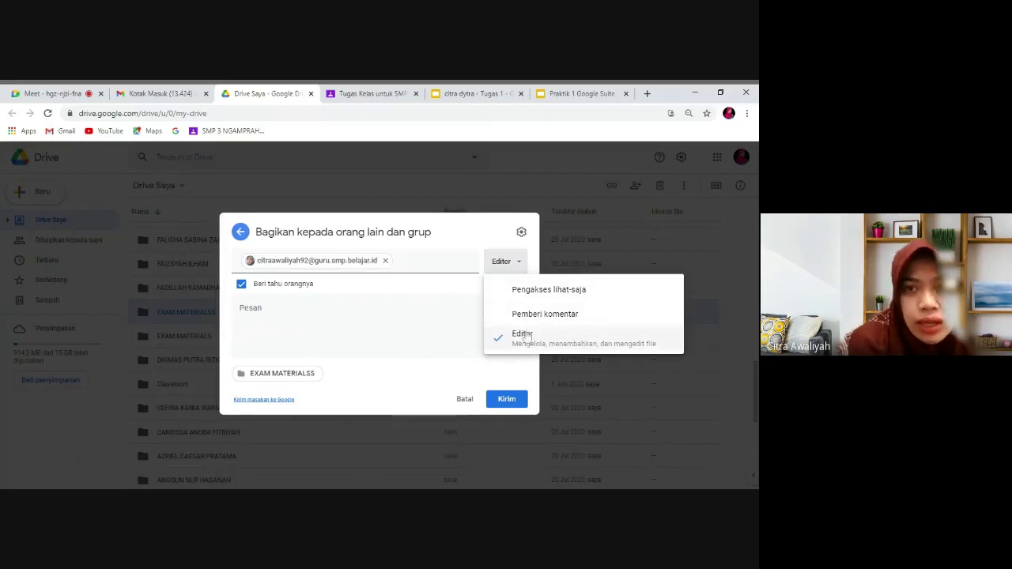
pyautogui.click(515, 340)
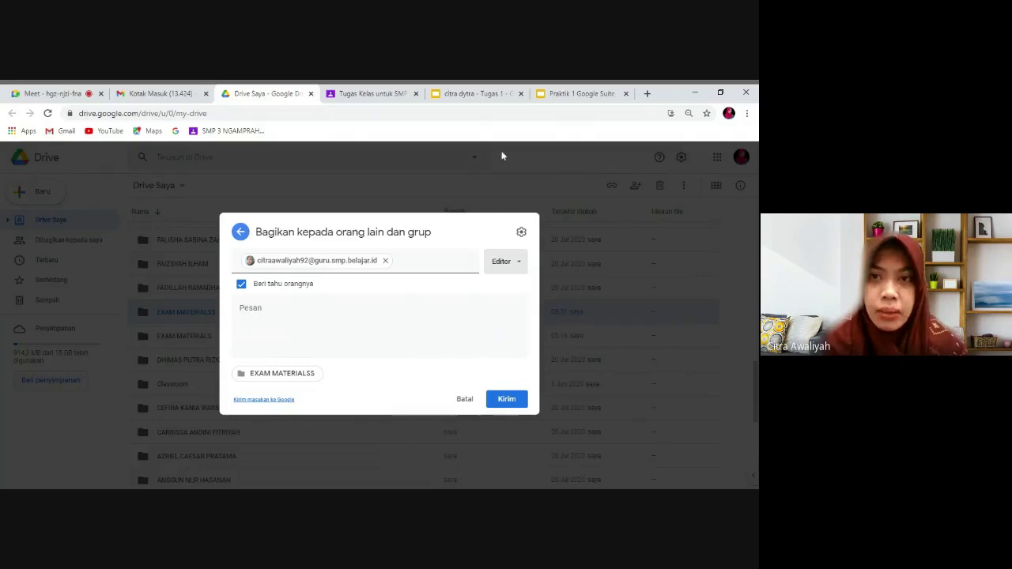
# Paste the share-settings screenshot onto slide 2, centre it, check slide 3, and return to Drive.
pyautogui.click(476, 93)
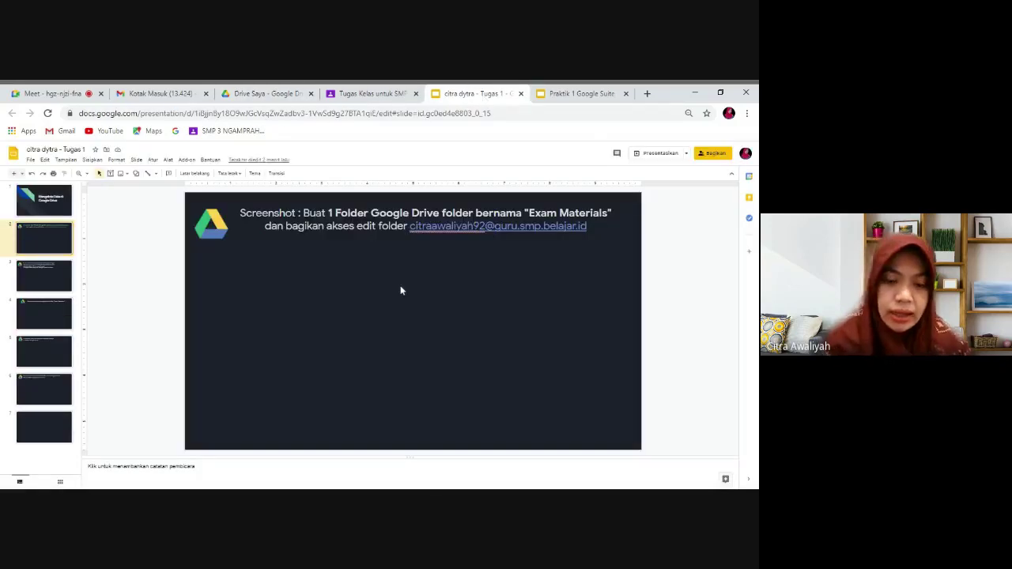
pyautogui.hotkey('ctrl', 'v')
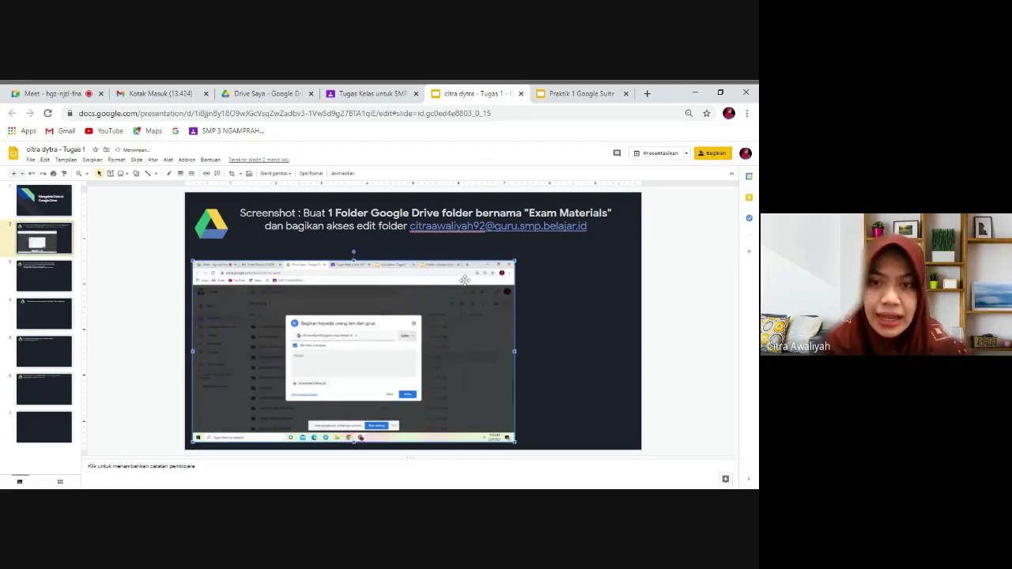
pyautogui.moveTo(457, 275); pyautogui.dragTo(524, 263)
pyautogui.click(615, 314)
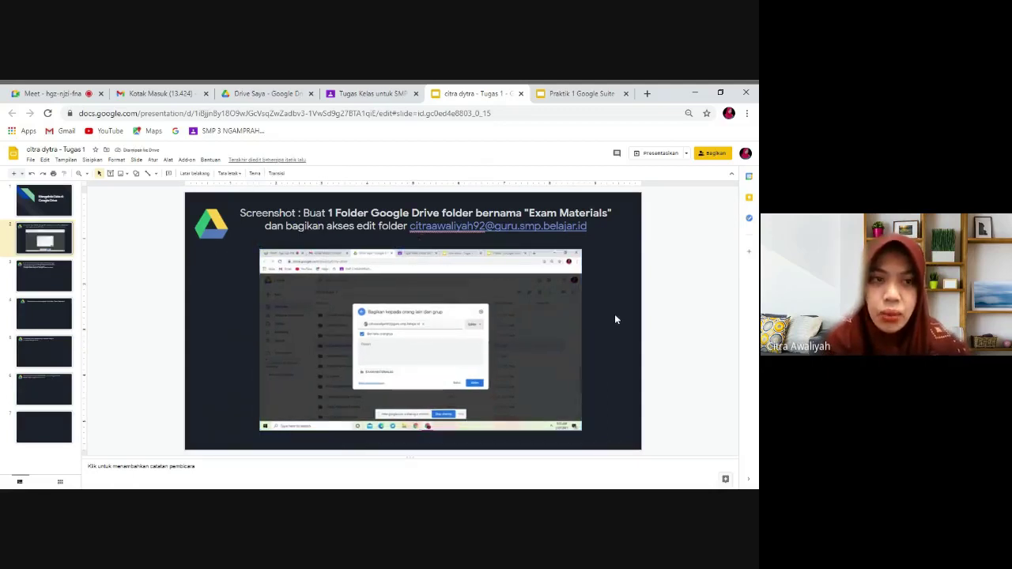
pyautogui.click(34, 283)
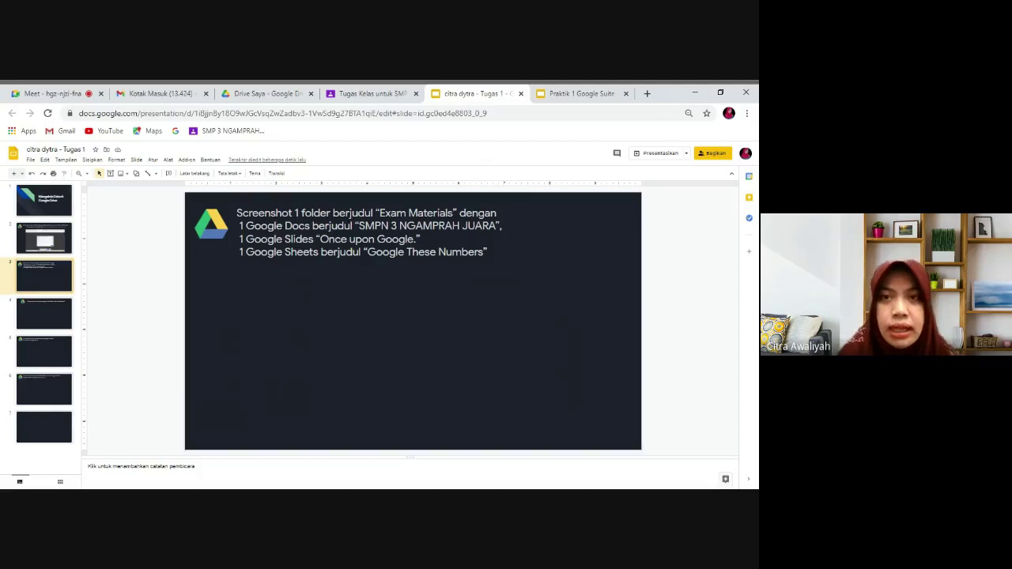
pyautogui.click(268, 94)
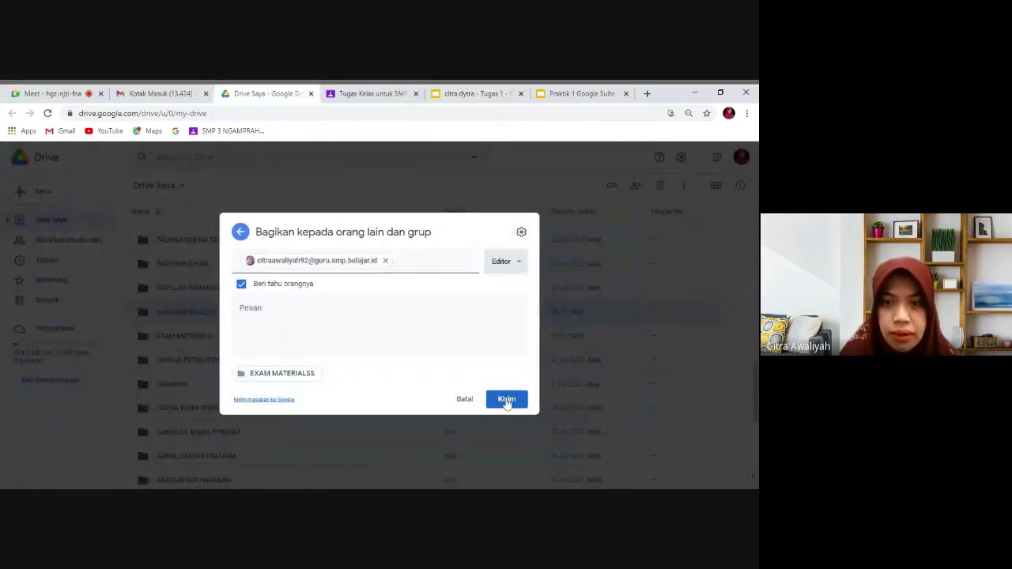
# Close the share dialog without sending, then create a new Google Doc inside EXAM MATERIALSS.
pyautogui.click(465, 399)
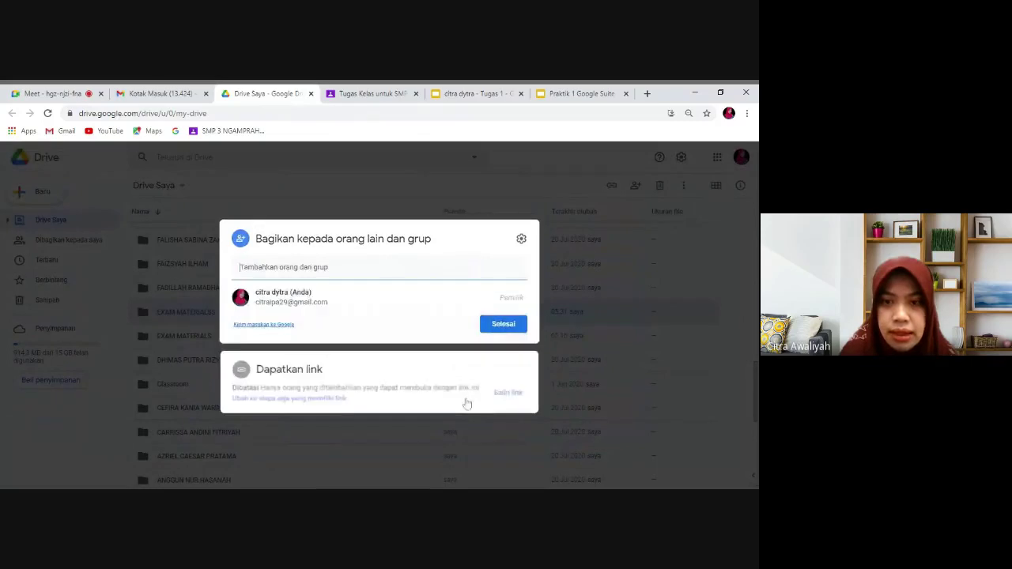
pyautogui.click(503, 329)
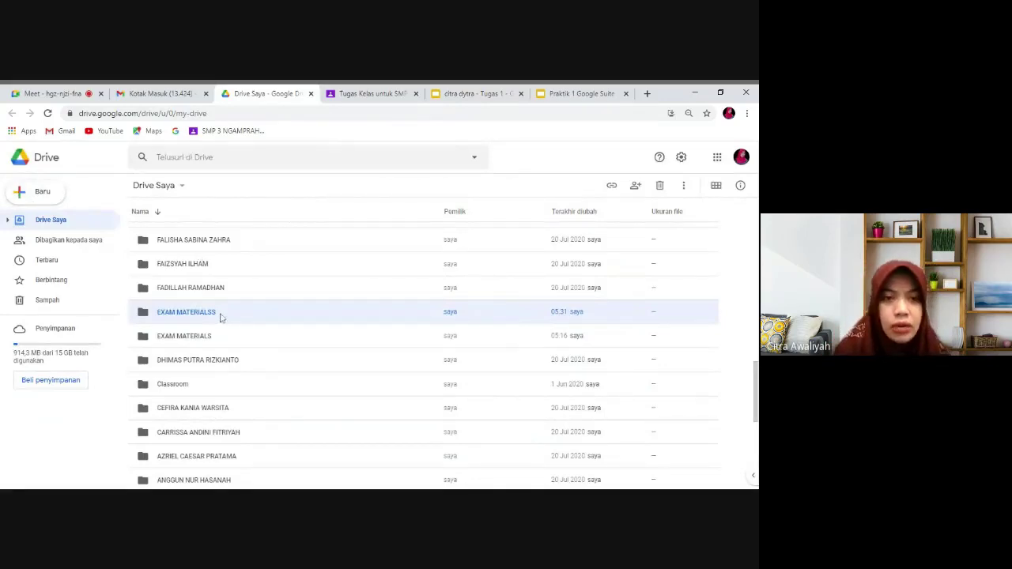
pyautogui.doubleClick(221, 317)
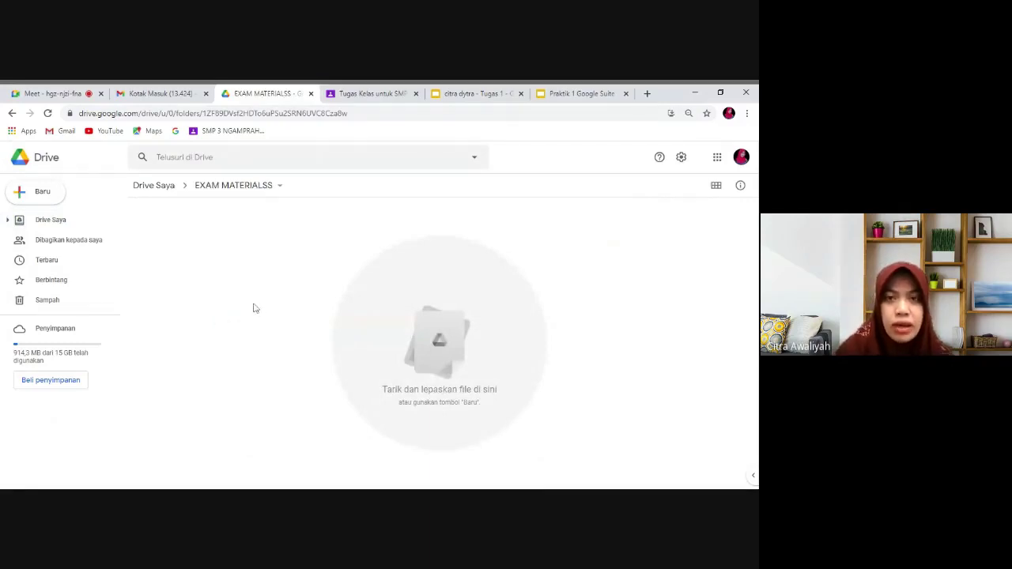
pyautogui.click(44, 192)
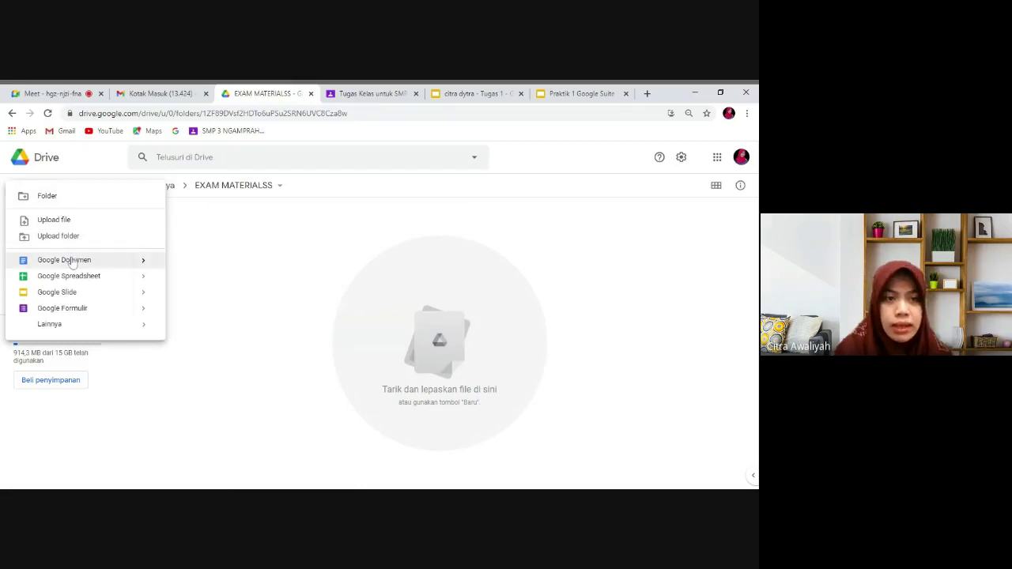
pyautogui.click(73, 261)
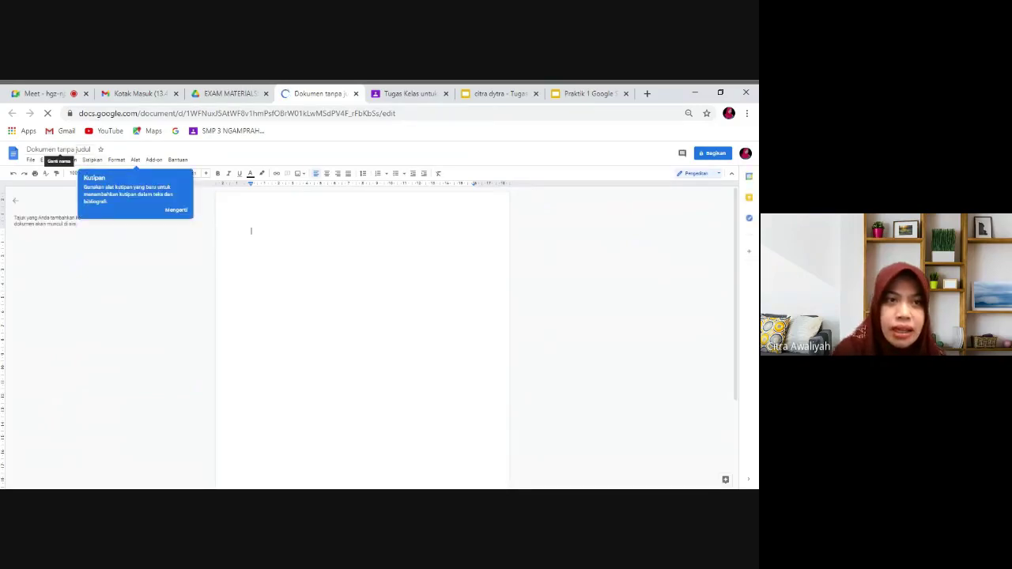
# Title the new document 'smpn 3 ngamprah juara' and close its tab.
pyautogui.click(60, 150)
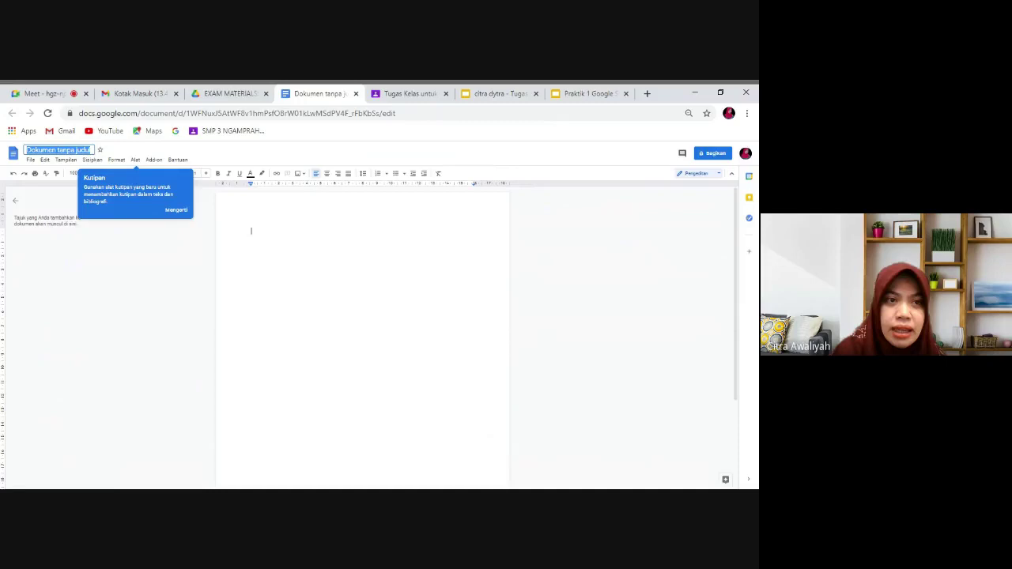
pyautogui.write('smpn 3')
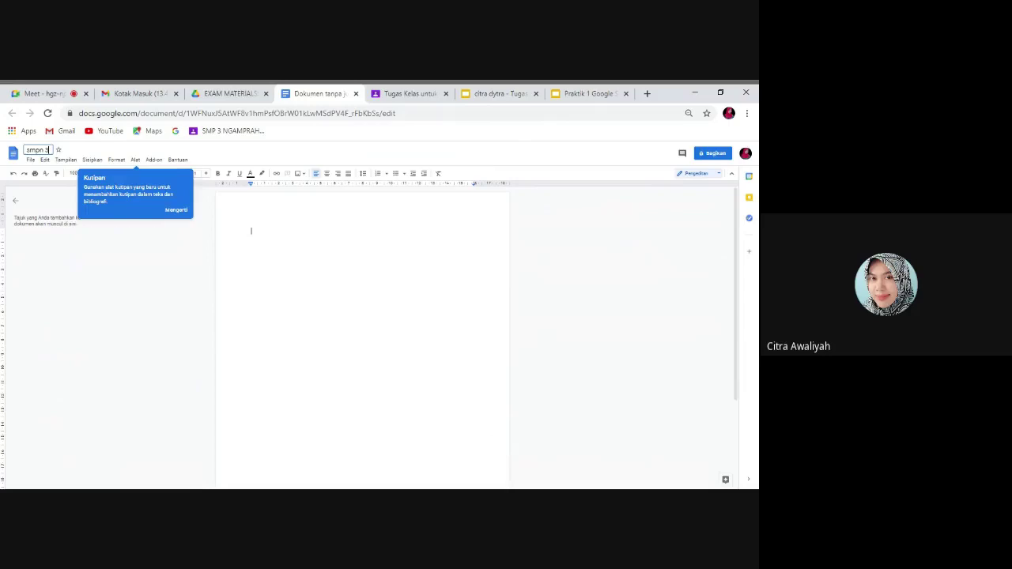
pyautogui.write(' ngamprah juara')
pyautogui.press('Return')
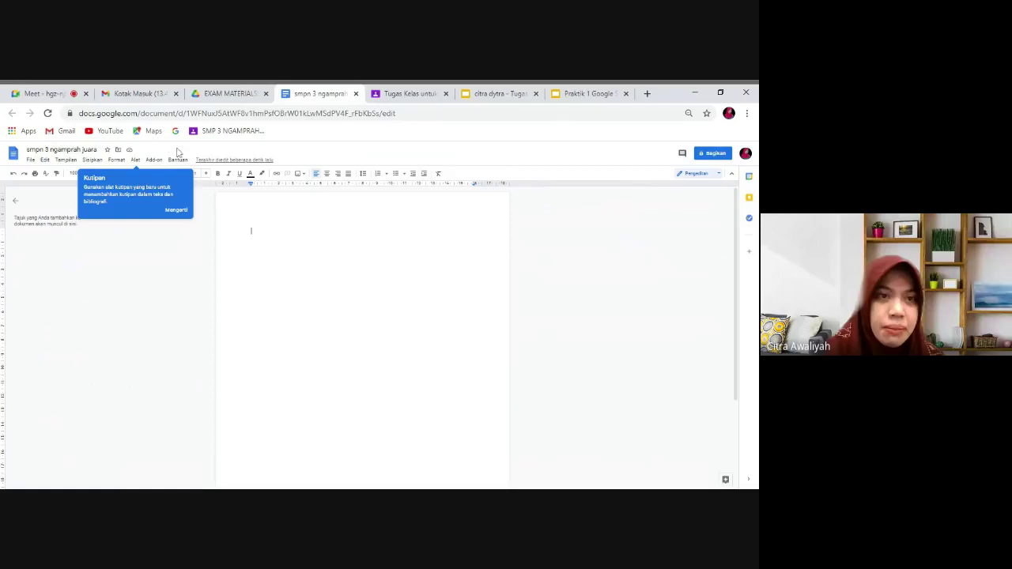
pyautogui.click(356, 93)
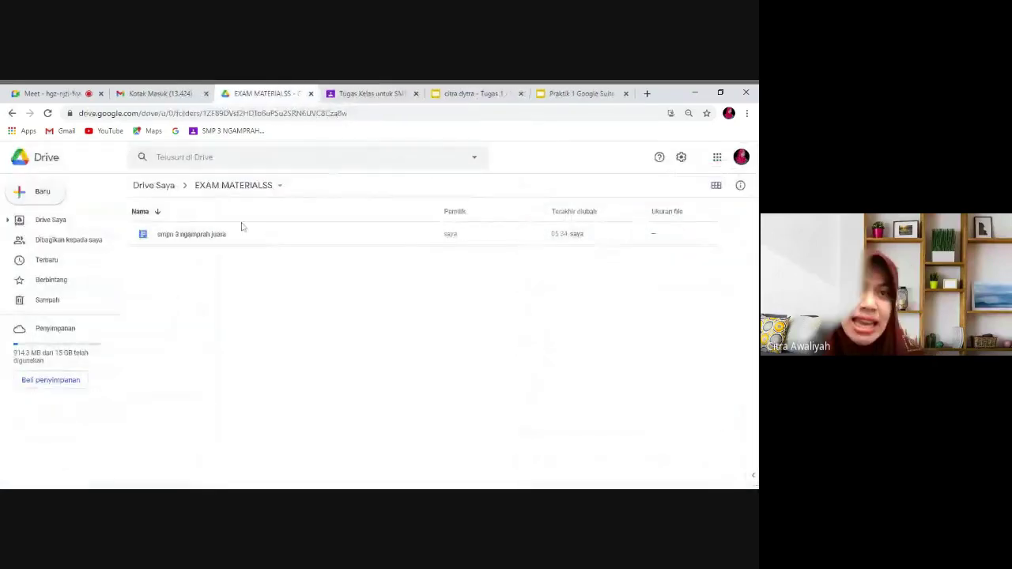
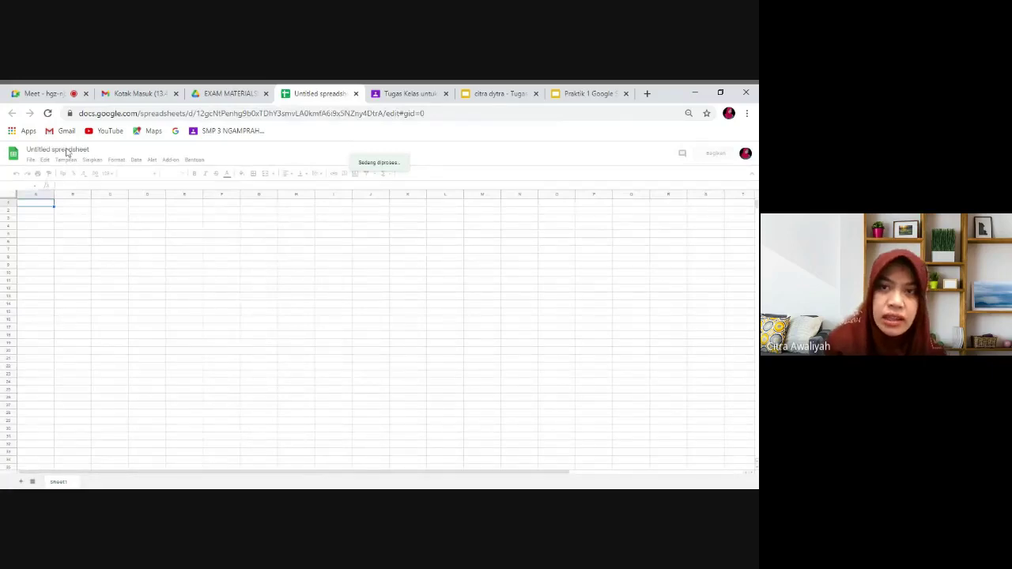
# Title the untitled spreadsheet 'GOOGLE TEHSE NUMBER' and leave the Sheets tab for Classroom.
pyautogui.click(588, 94)
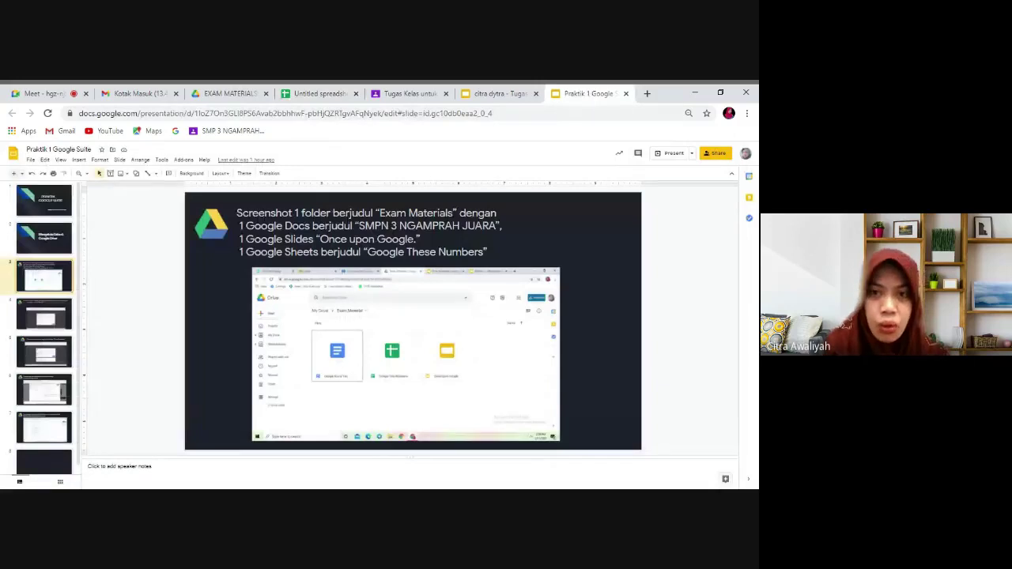
pyautogui.click(218, 94)
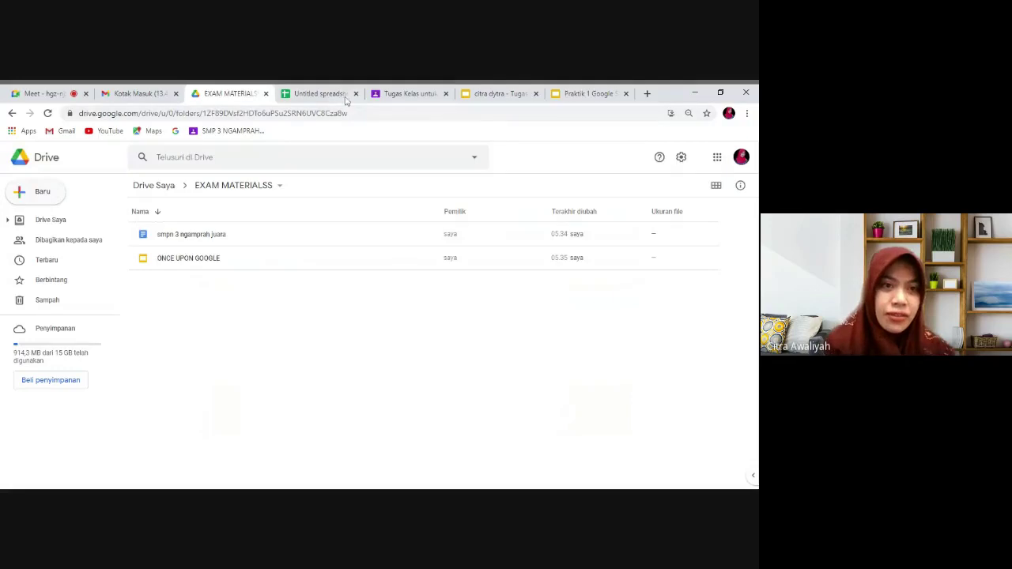
pyautogui.click(321, 96)
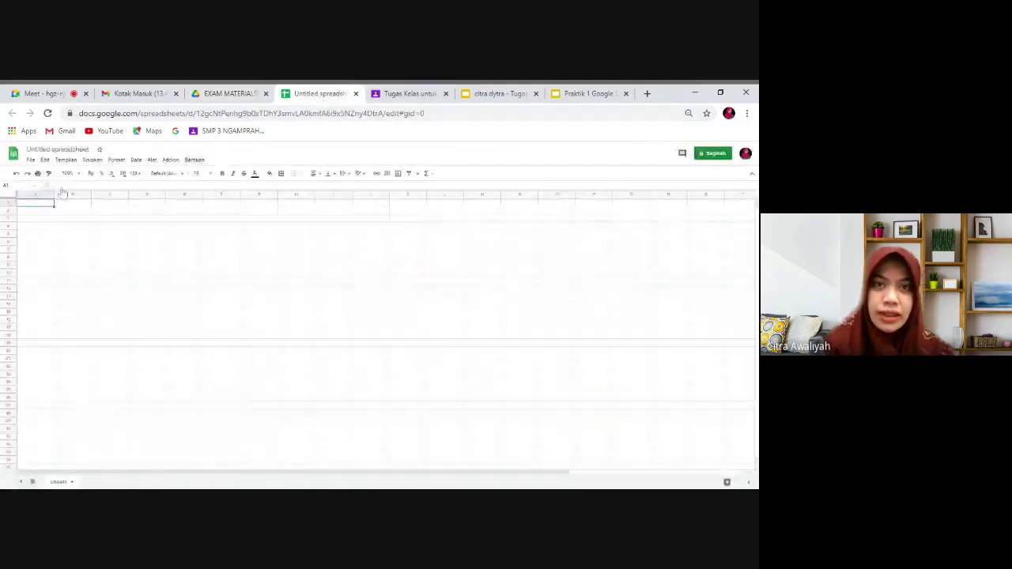
pyautogui.click(56, 150)
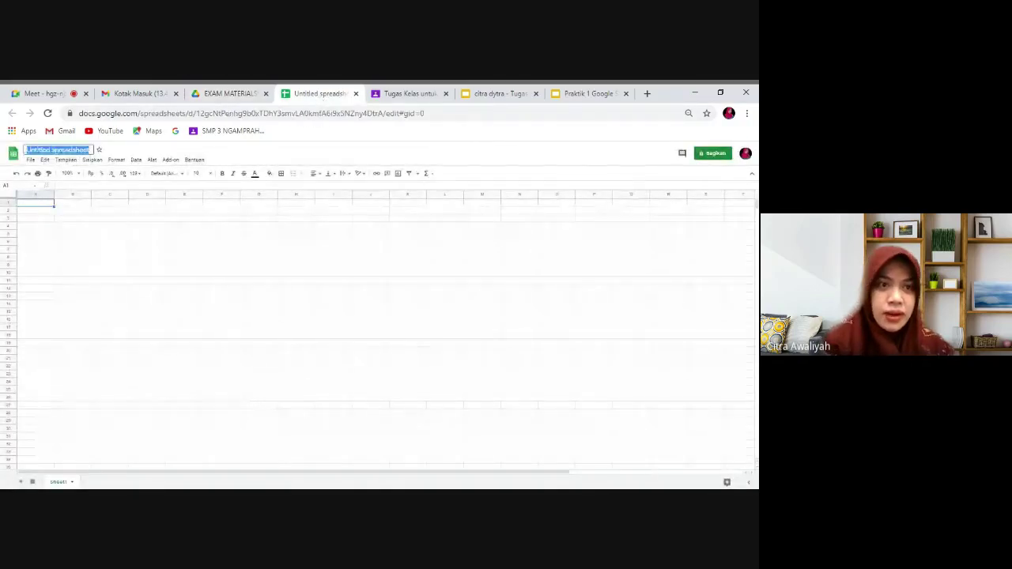
pyautogui.write('G')
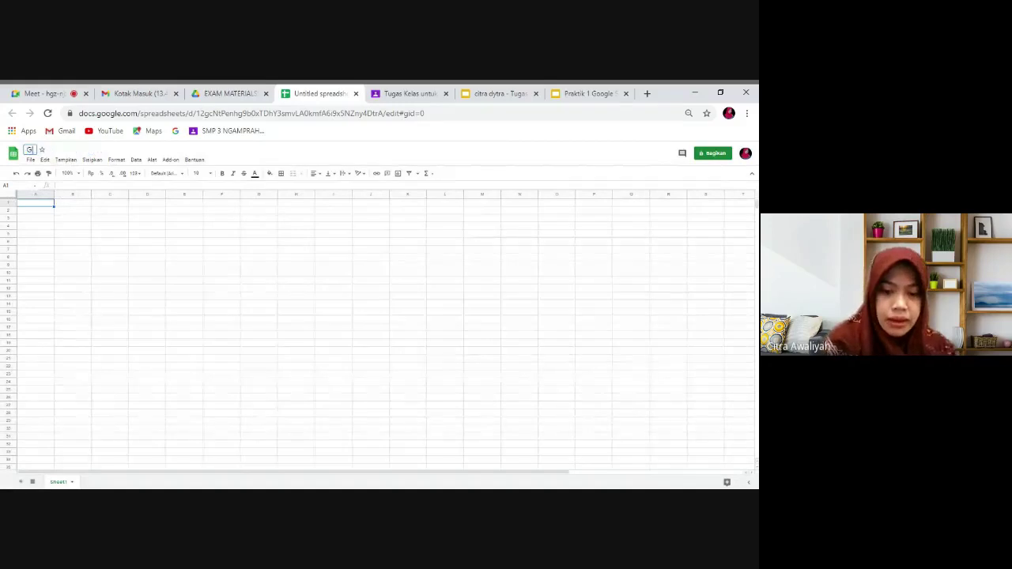
pyautogui.write('OOGLE')
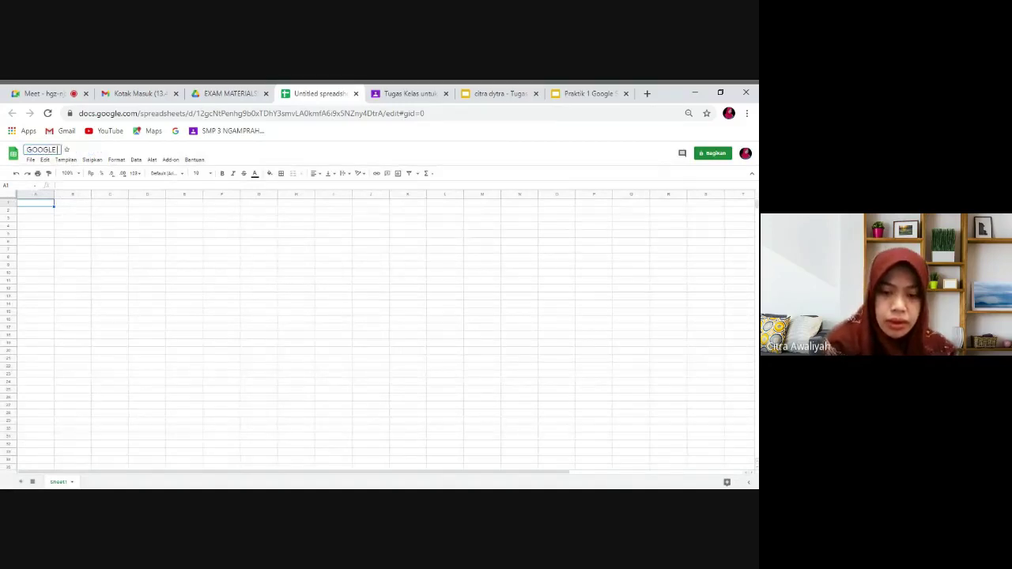
pyautogui.write(' TEHSE NUMB')
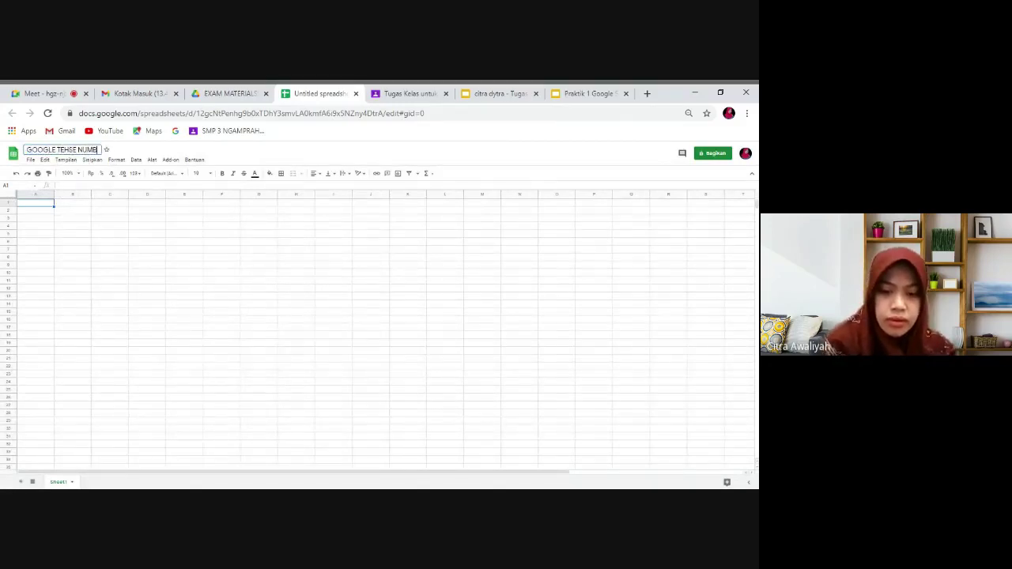
pyautogui.write('ER')
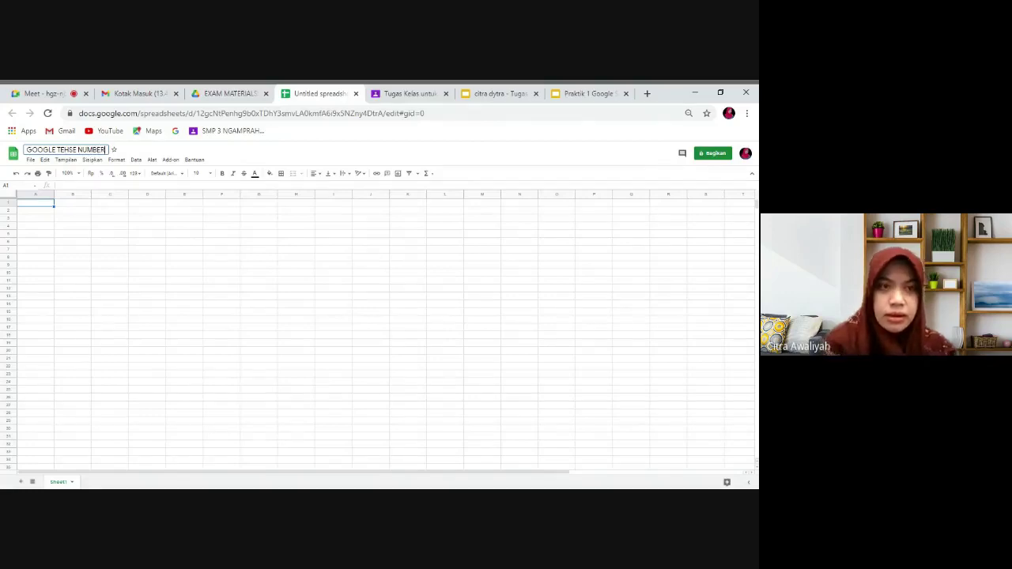
pyautogui.press('Return')
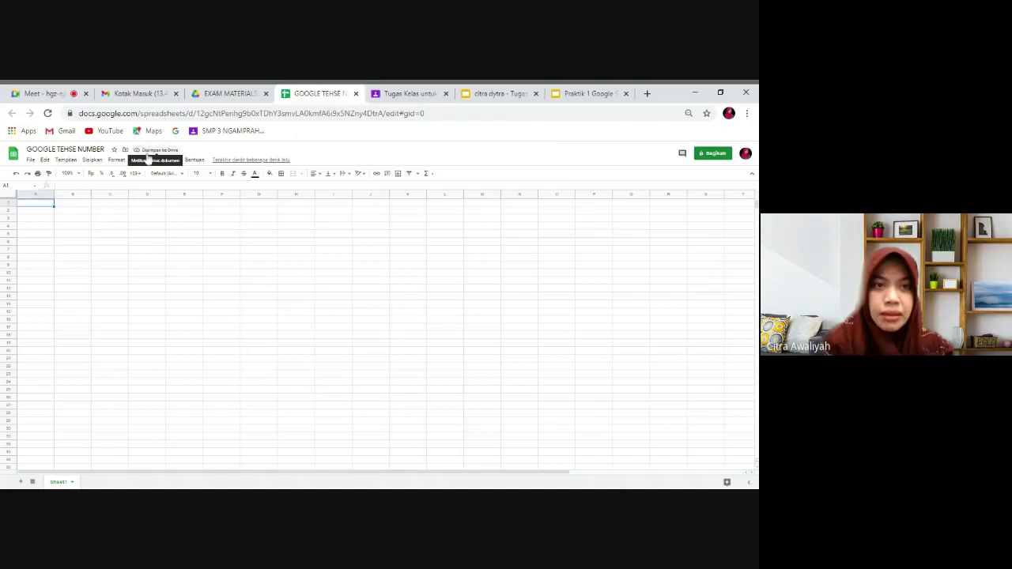
pyautogui.click(361, 96)
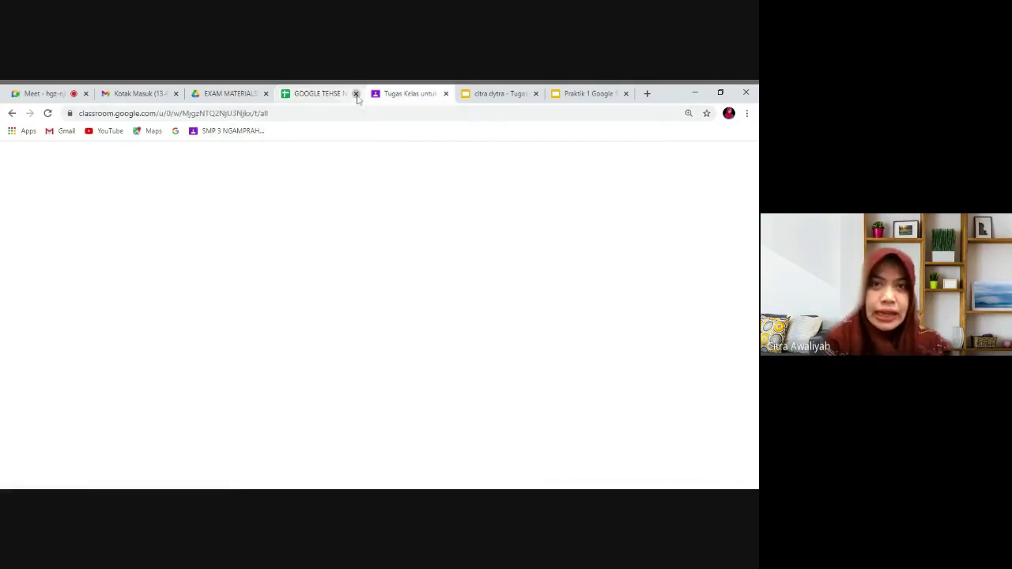
# Check that the EXAM MATERIALSS Drive folder holds three files, then go to the Tugas 1 deck.
pyautogui.click(356, 94)
pyautogui.click(233, 95)
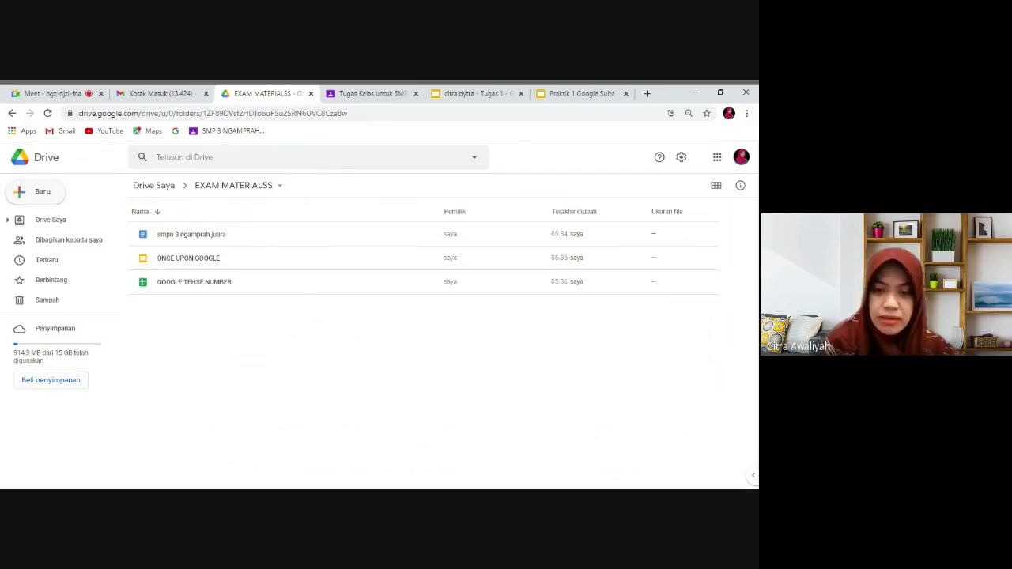
pyautogui.click(475, 93)
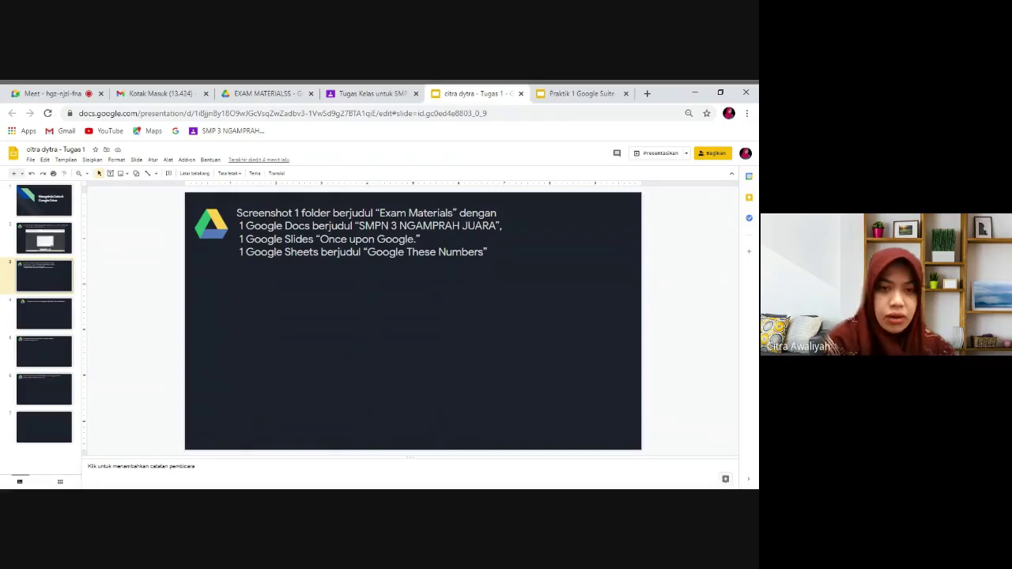
# Paste the EXAM MATERIALSS folder screenshot onto slide 3 and shrink it slightly.
pyautogui.hotkey('ctrl', 'v')
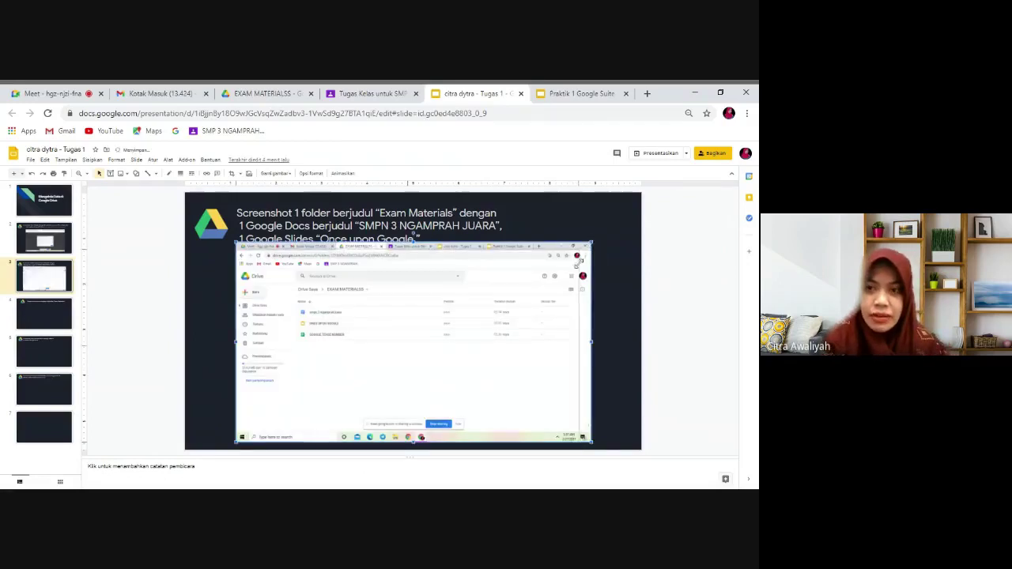
pyautogui.moveTo(591, 243); pyautogui.dragTo(579, 249)
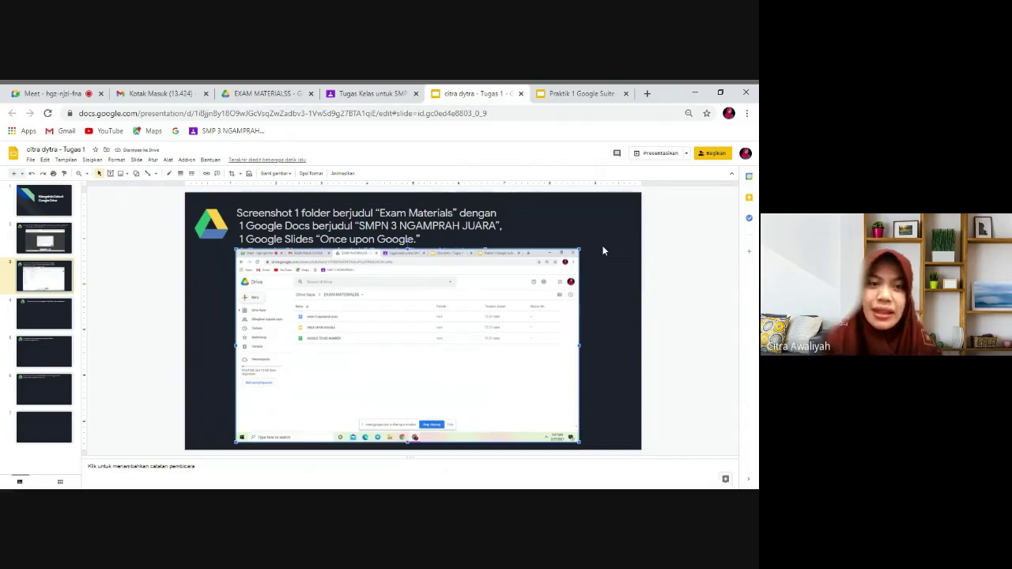
pyautogui.click(37, 323)
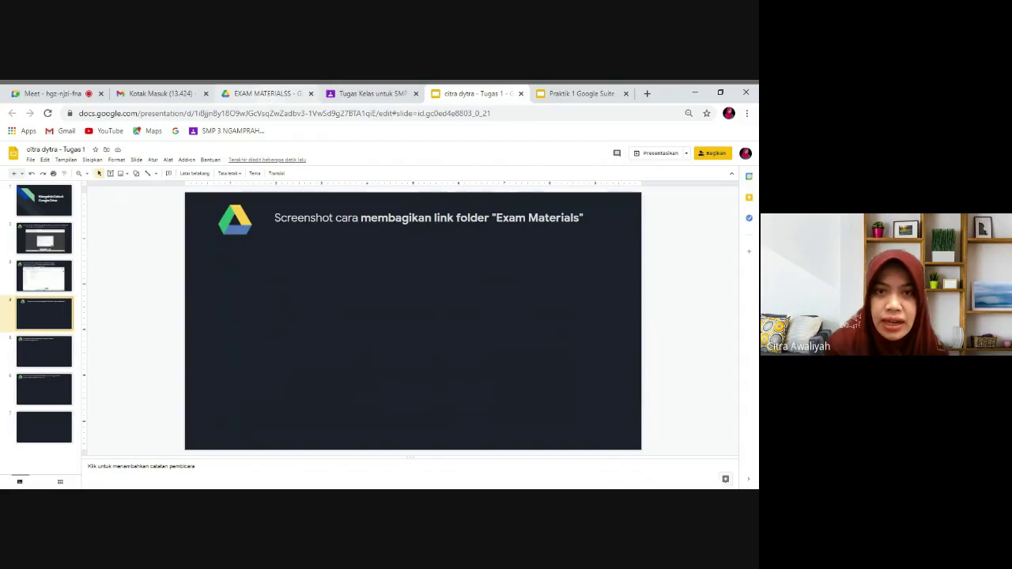
pyautogui.click(269, 95)
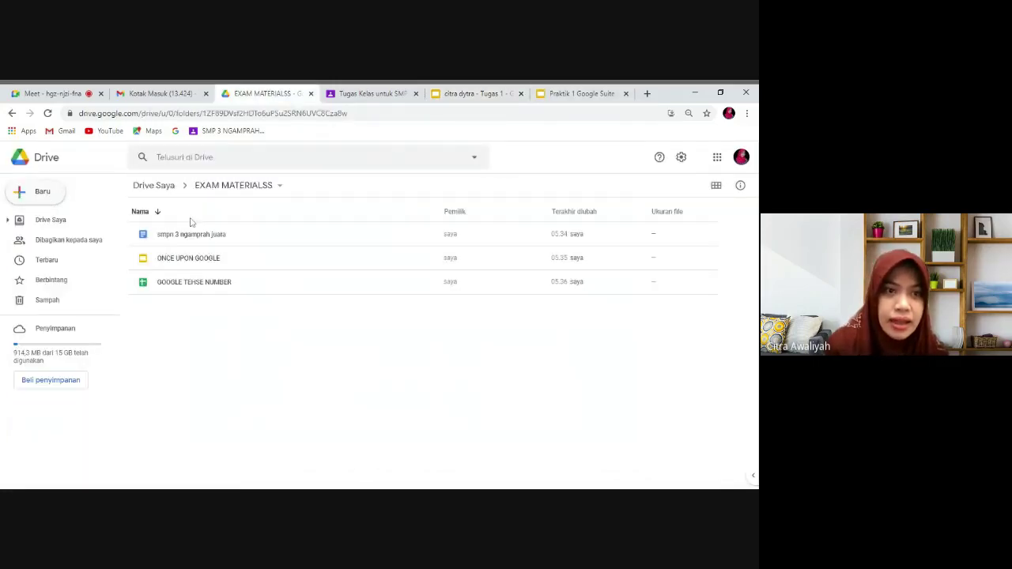
# From the top level of My Drive, open the Share dialog for the EXAM MATERIALSS folder.
pyautogui.click(162, 186)
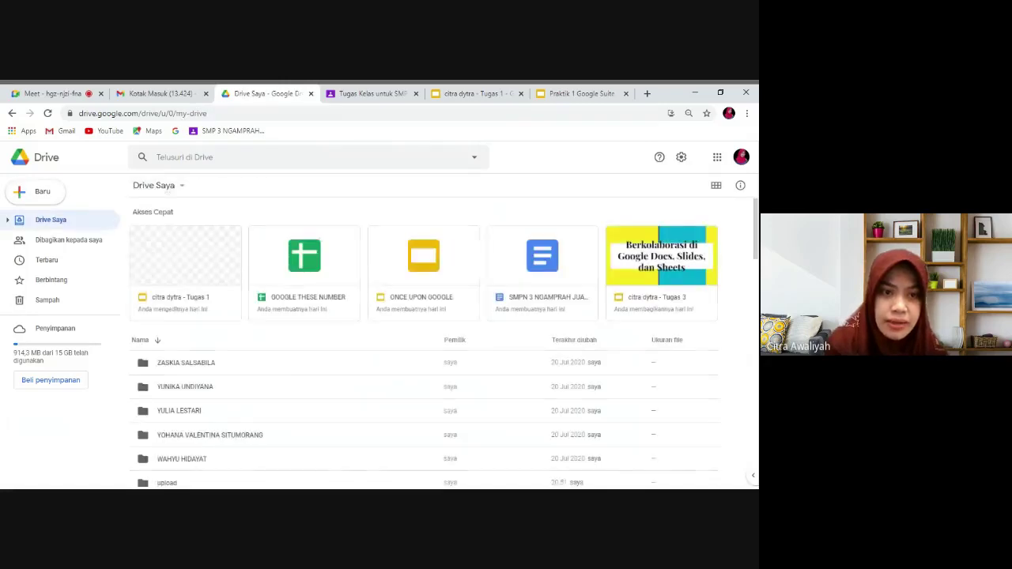
pyautogui.scroll(-5, 423, 356)
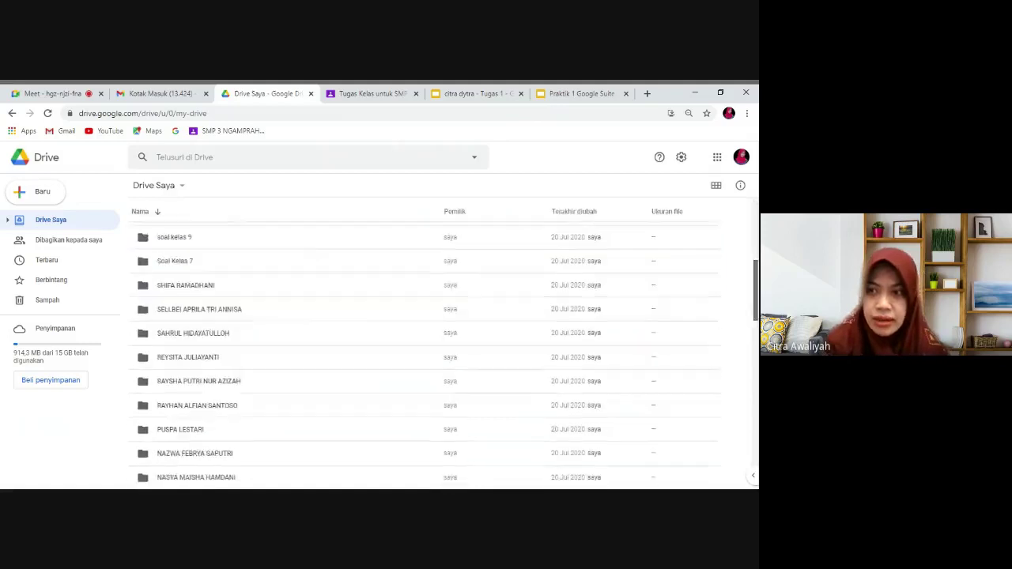
pyautogui.scroll(-4, 423, 356)
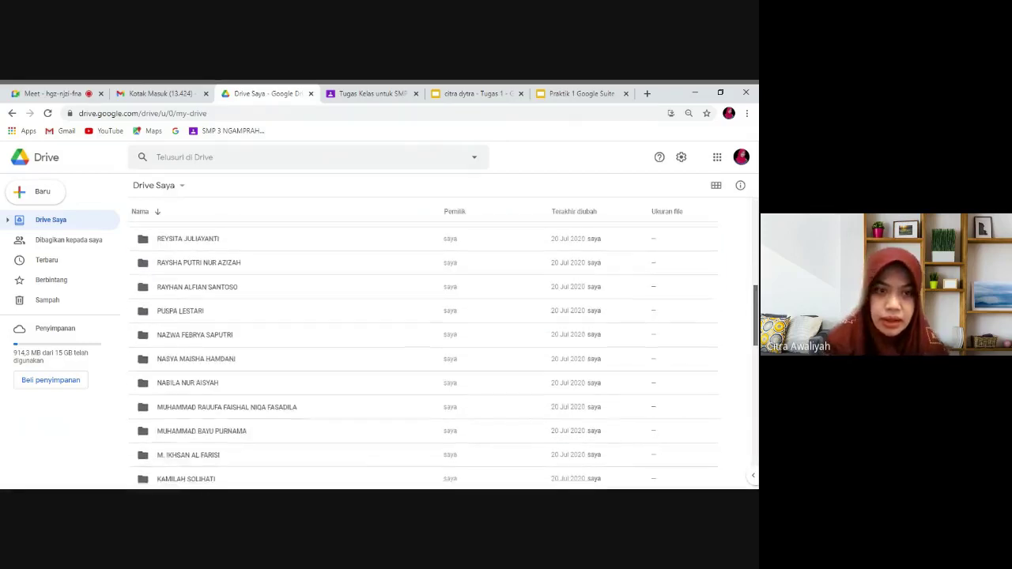
pyautogui.scroll(-4, 424, 356)
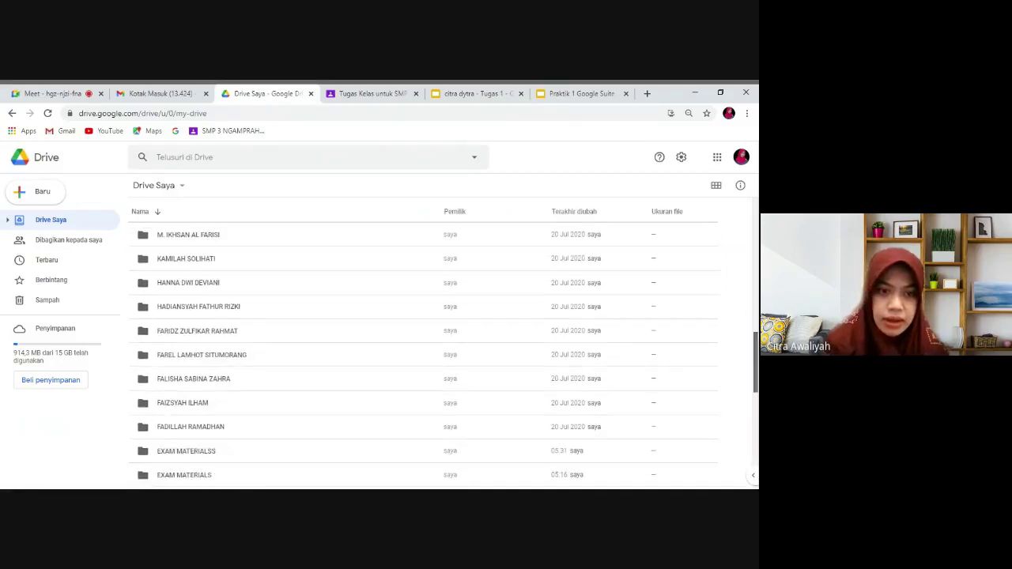
pyautogui.scroll(-1, 290, 402)
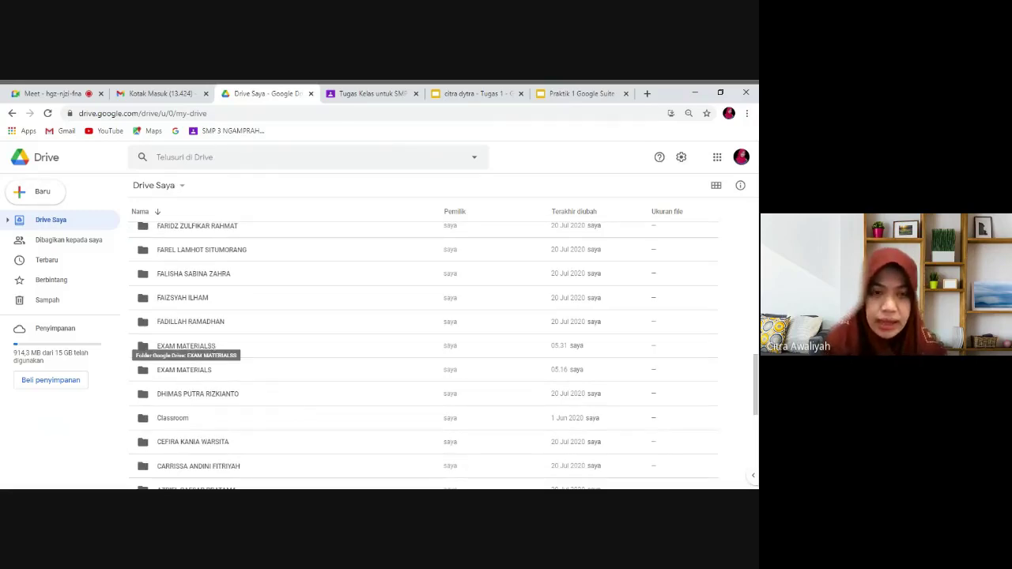
pyautogui.rightClick(201, 349)
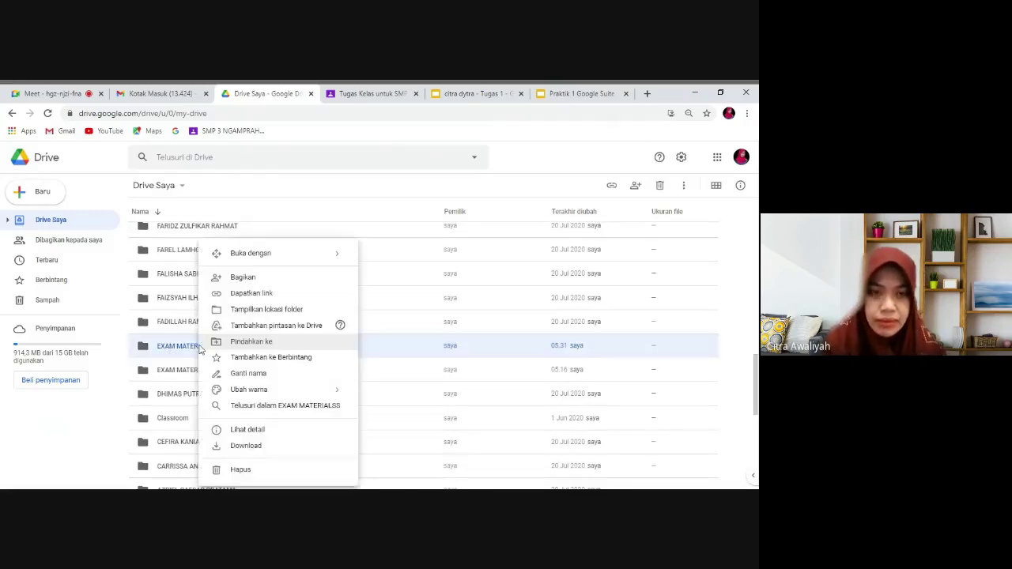
pyautogui.click(241, 279)
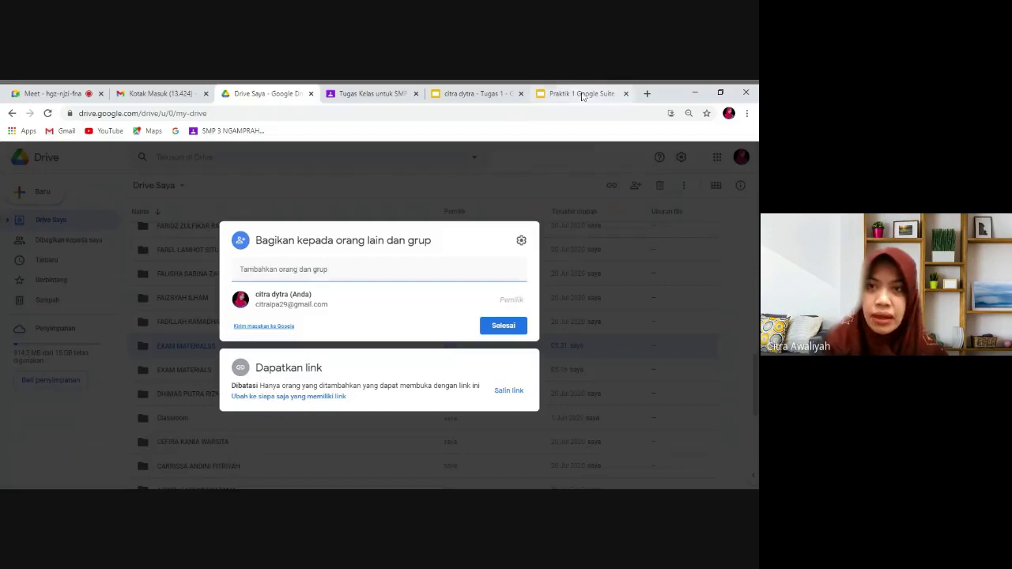
pyautogui.click(488, 97)
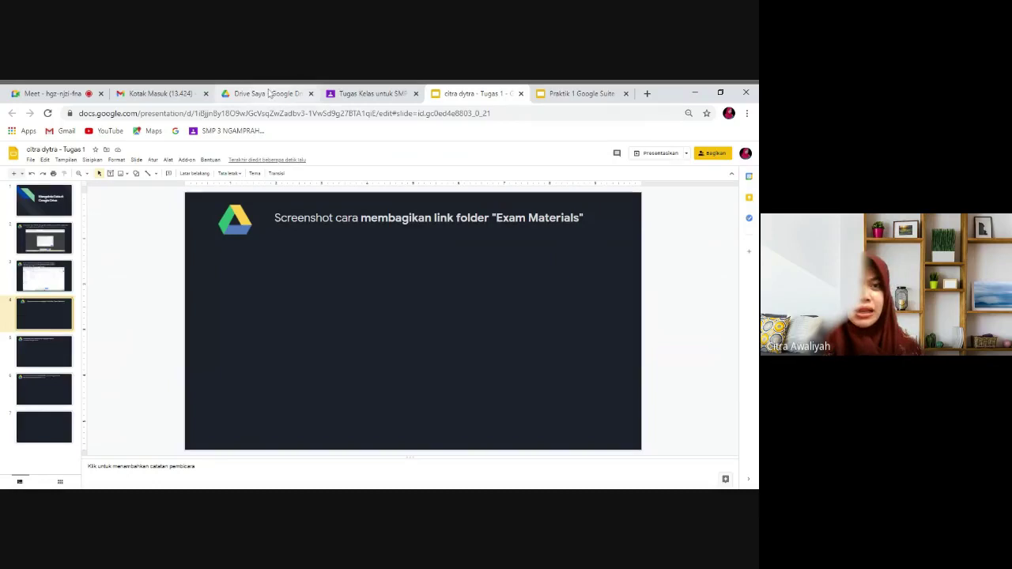
# Paste the sharing-dialog screenshot onto slide 4 and shift it to the right.
pyautogui.click(269, 93)
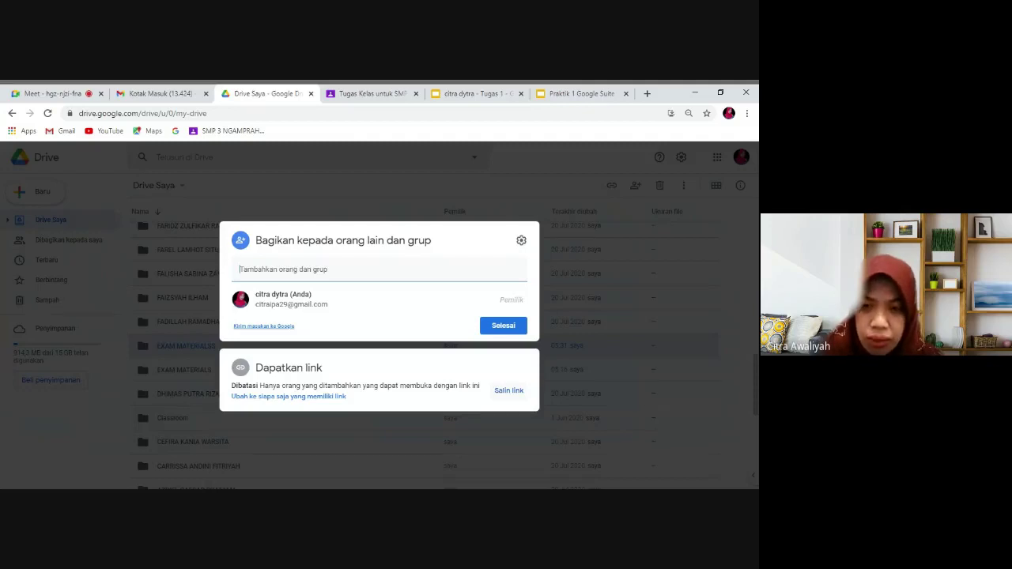
pyautogui.click(479, 95)
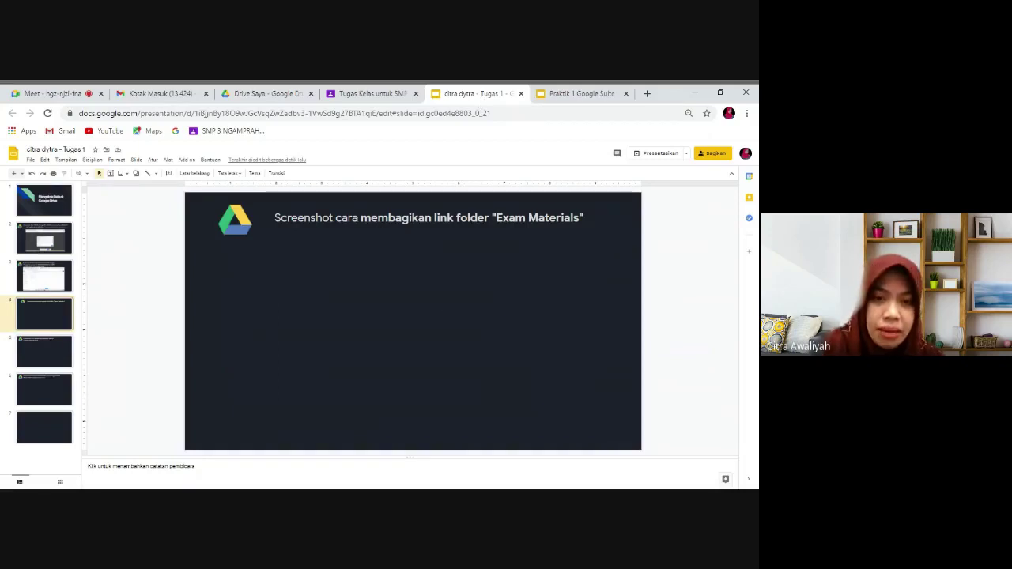
pyautogui.hotkey('ctrl', 'v')
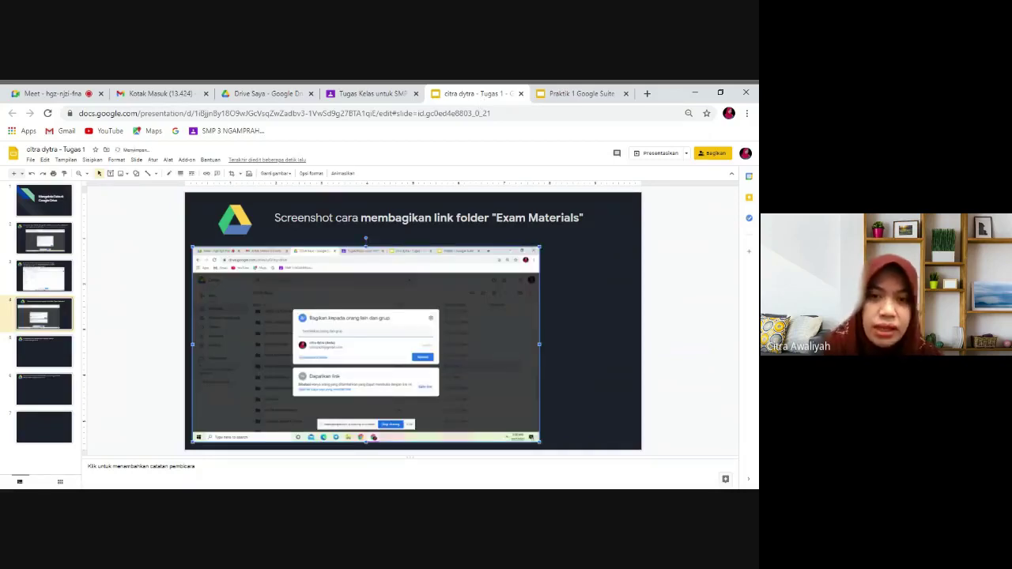
pyautogui.moveTo(464, 309); pyautogui.dragTo(512, 312)
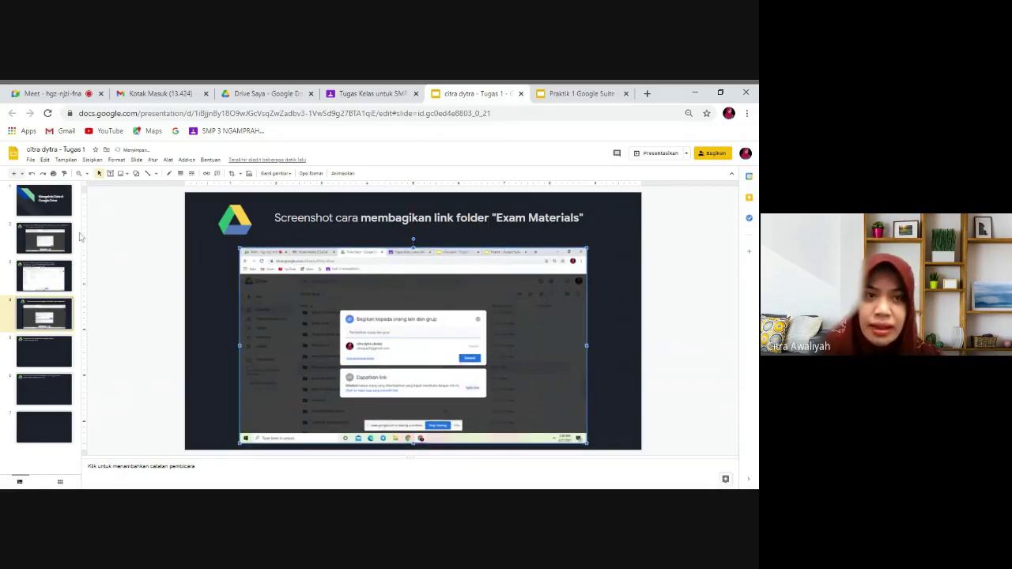
# Select slide 5, then close the EXAM MATERIALSS sharing dialog in Drive with Selesai.
pyautogui.click(47, 346)
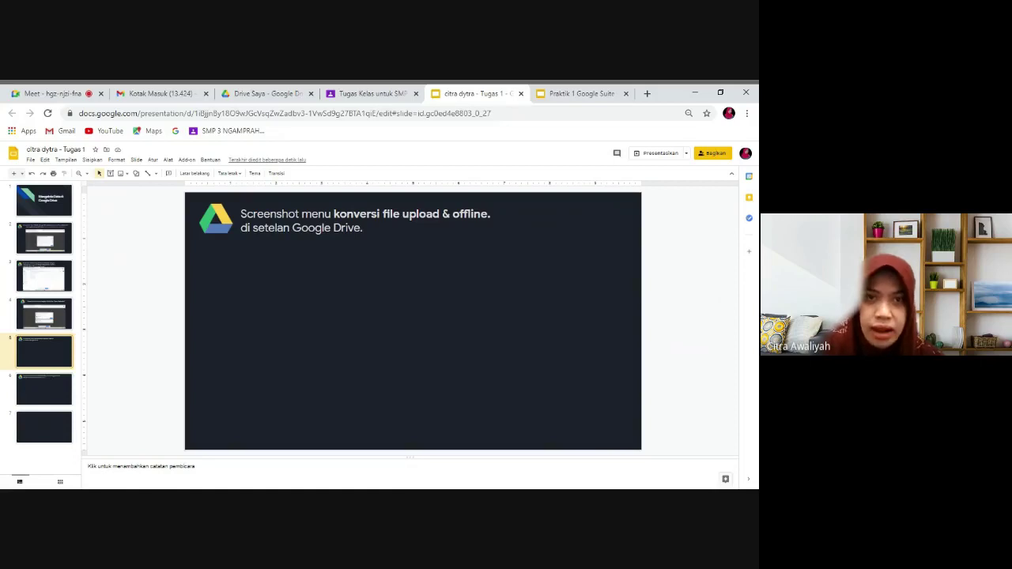
pyautogui.click(258, 94)
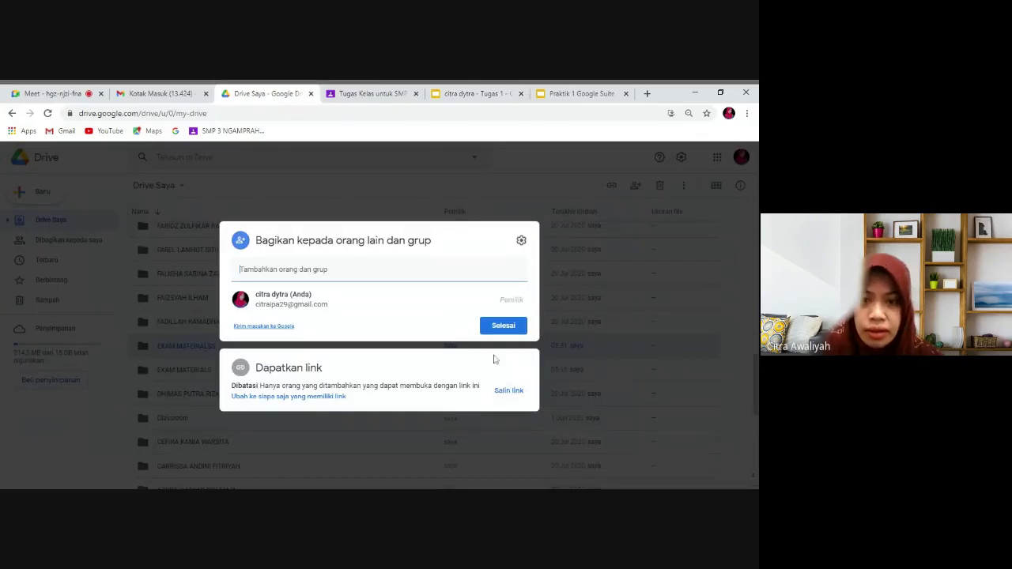
pyautogui.click(501, 333)
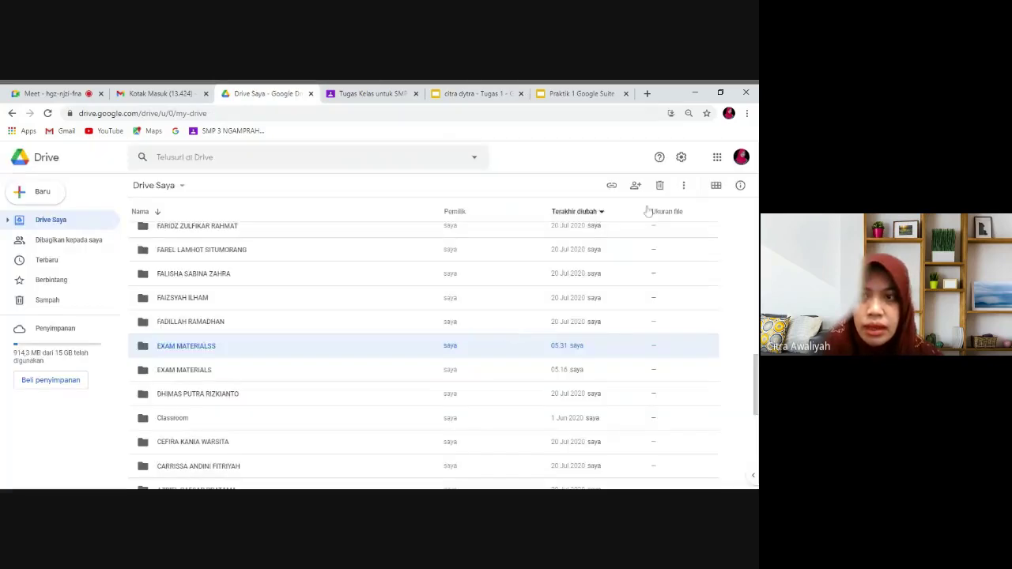
# In Drive Settings, enable converting uploads to Google editor format and offline access.
pyautogui.click(682, 158)
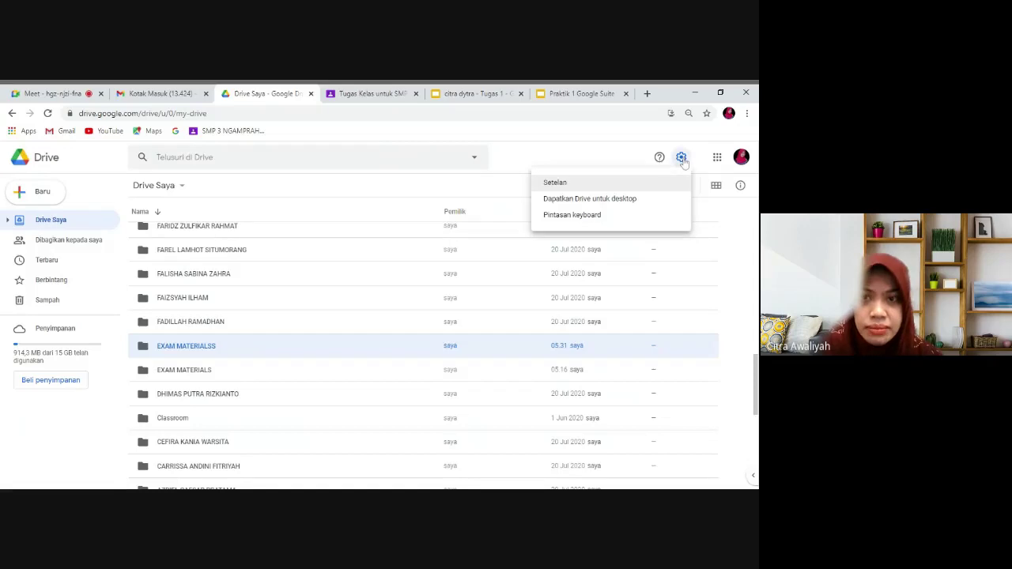
pyautogui.click(652, 182)
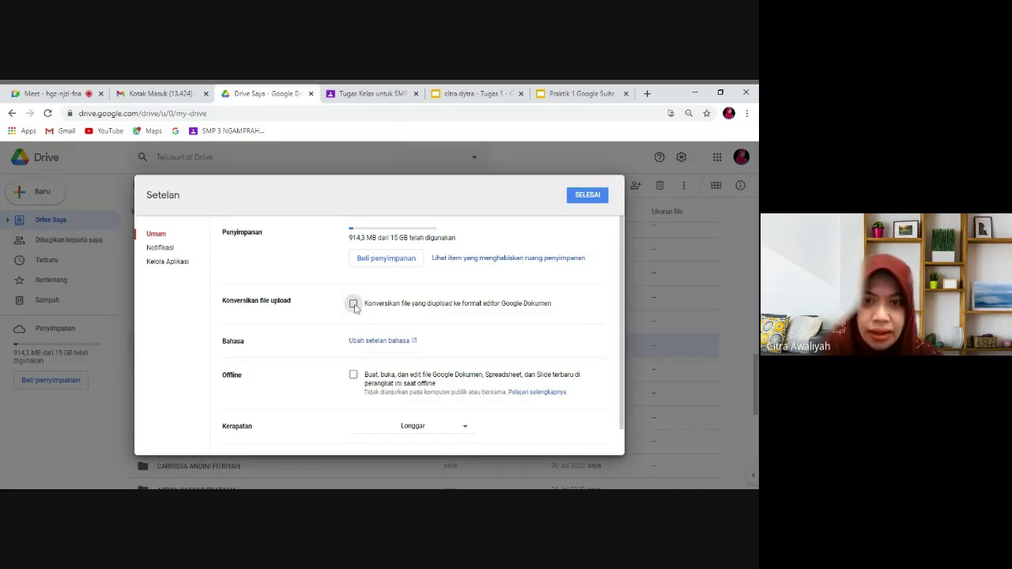
pyautogui.click(354, 305)
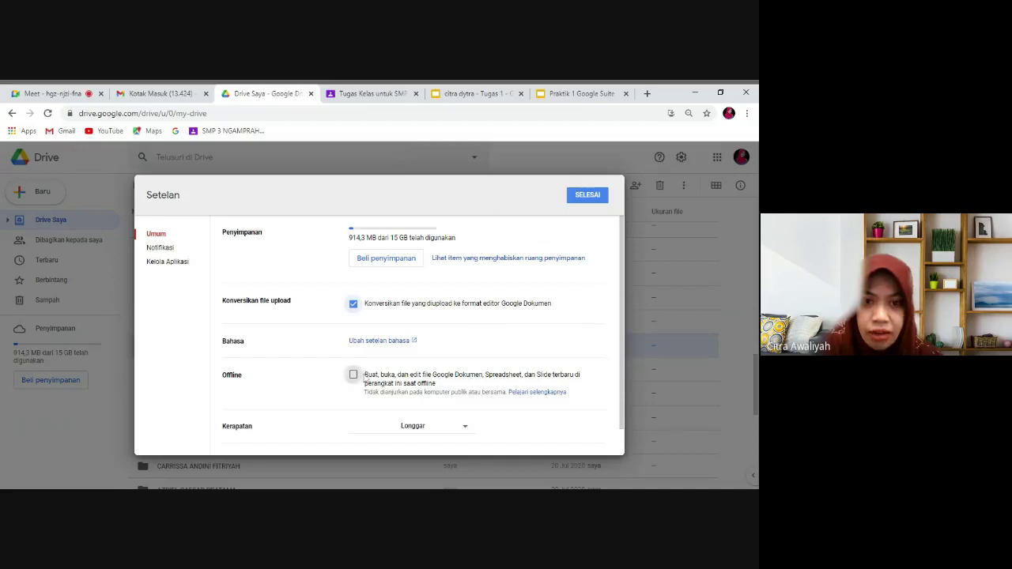
pyautogui.click(355, 377)
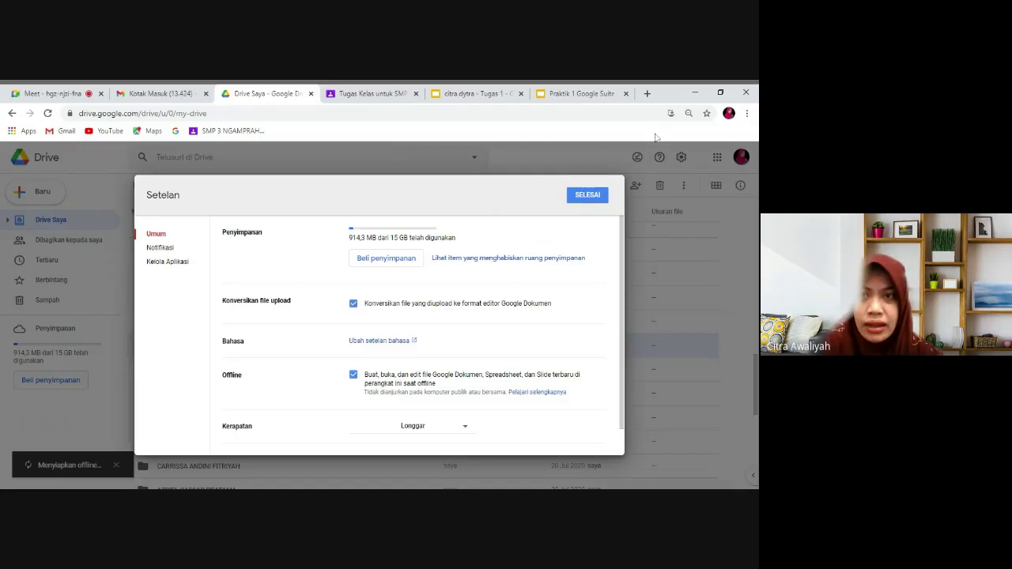
pyautogui.click(490, 95)
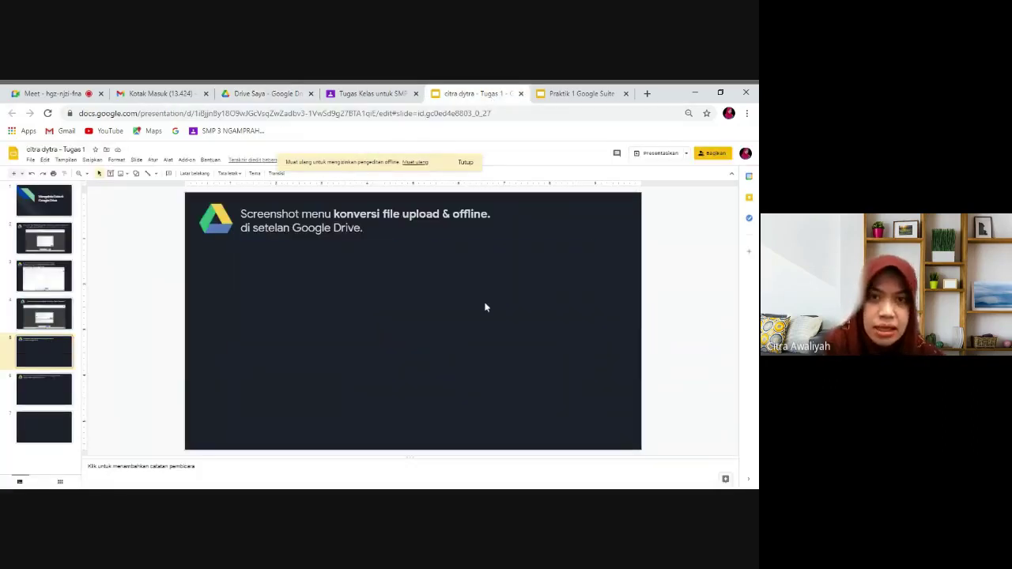
# Paste the Drive settings screenshot onto slide 5 and go to slide 6.
pyautogui.hotkey('ctrl', 'v')
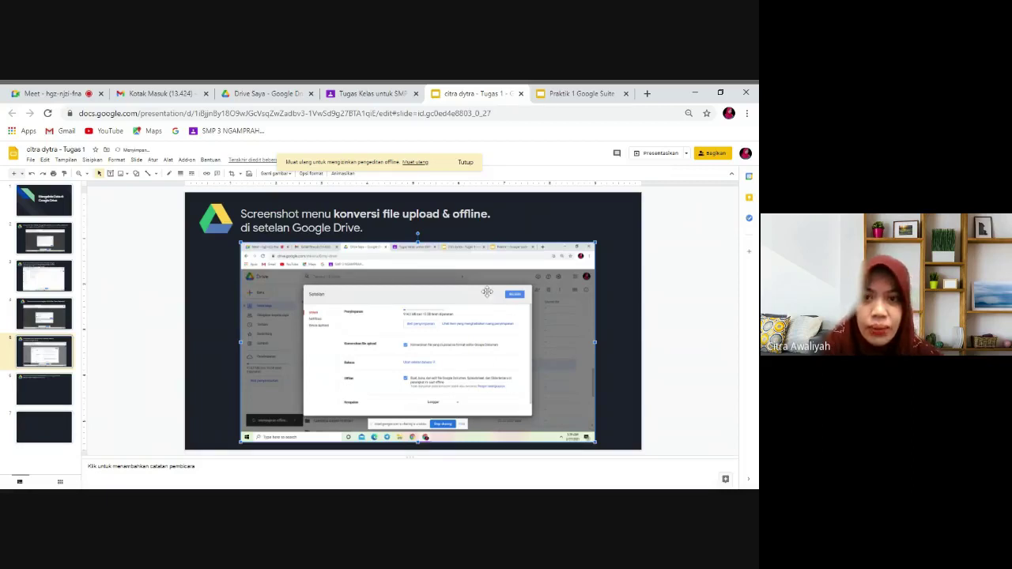
pyautogui.click(57, 400)
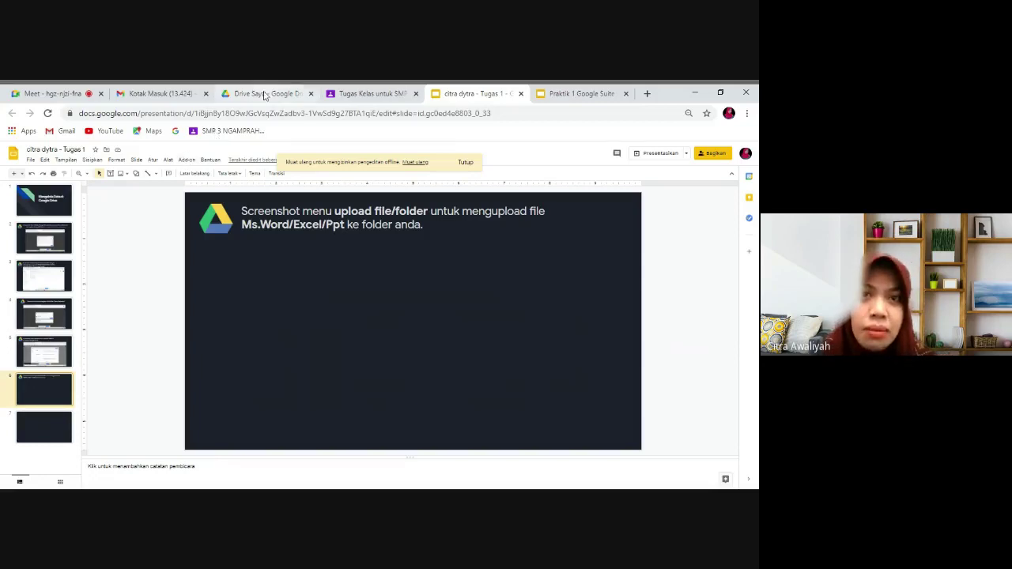
# Close Drive settings and upload the PDF 'SE Sesjen Nomor 37 tahun 2020…' via New > File upload.
pyautogui.click(265, 94)
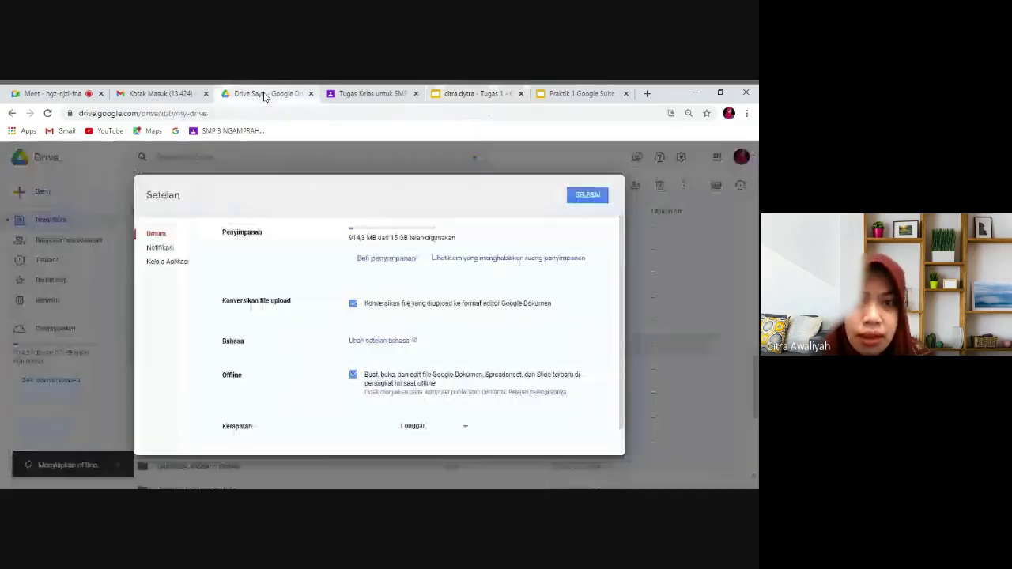
pyautogui.click(589, 196)
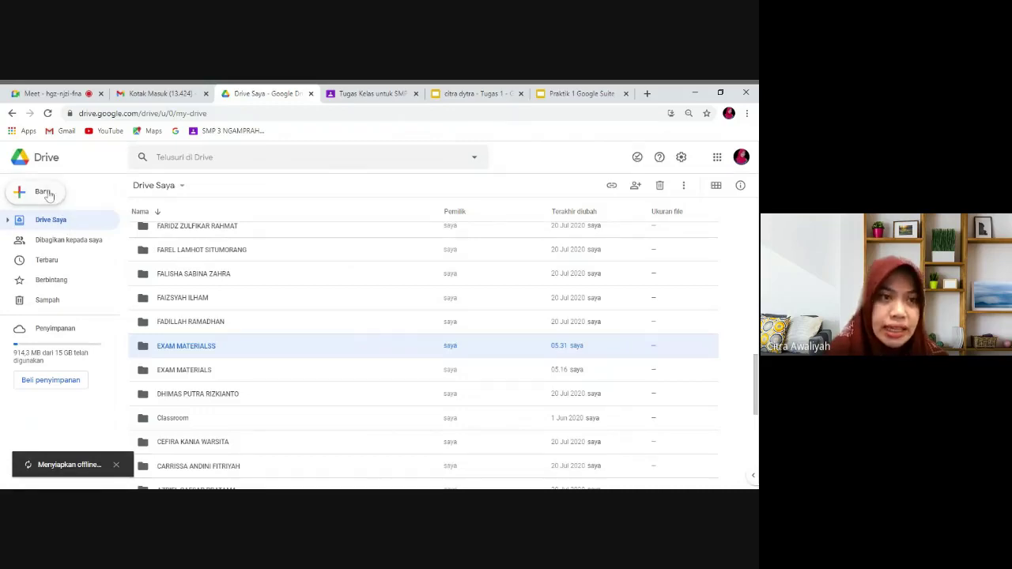
pyautogui.click(44, 192)
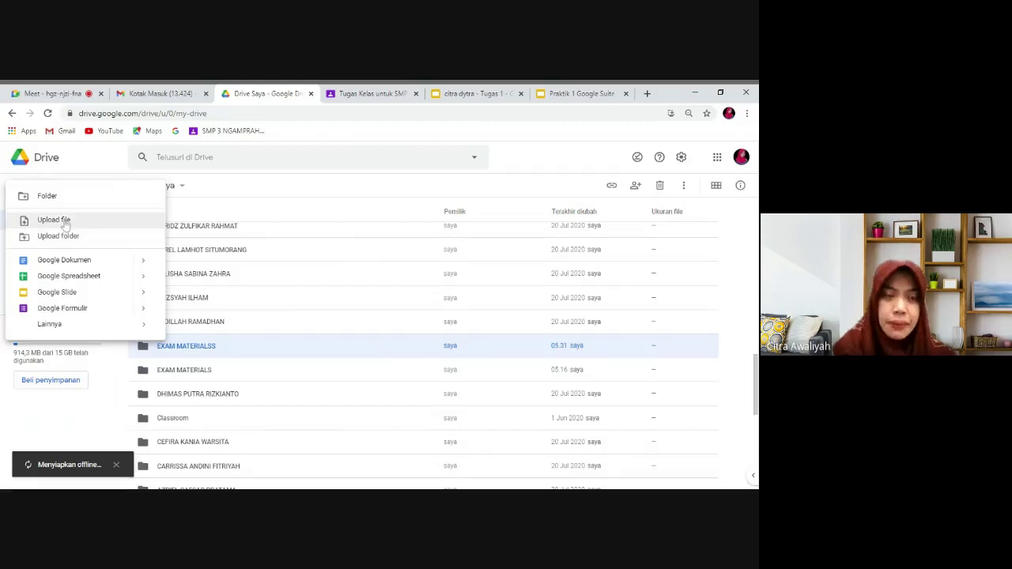
pyautogui.click(66, 224)
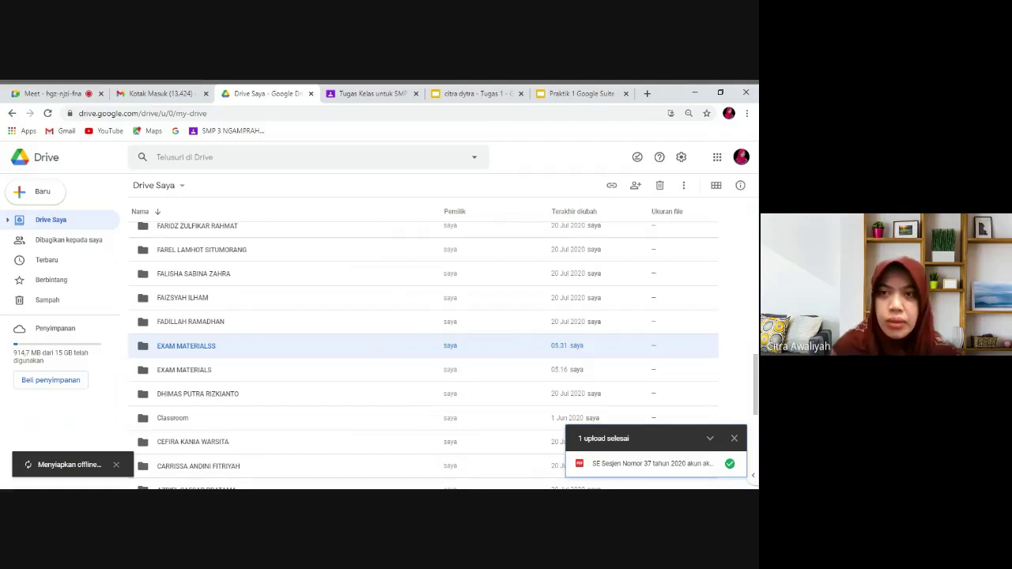
# Paste the completed-upload screenshot onto slide 6, then select blank slide 7.
pyautogui.click(473, 94)
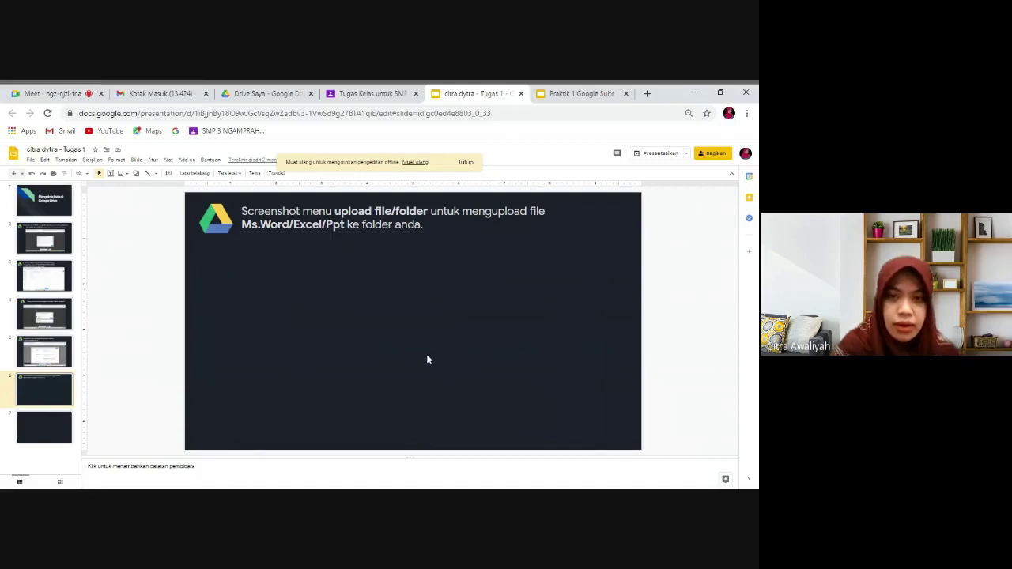
pyautogui.hotkey('ctrl', 'v')
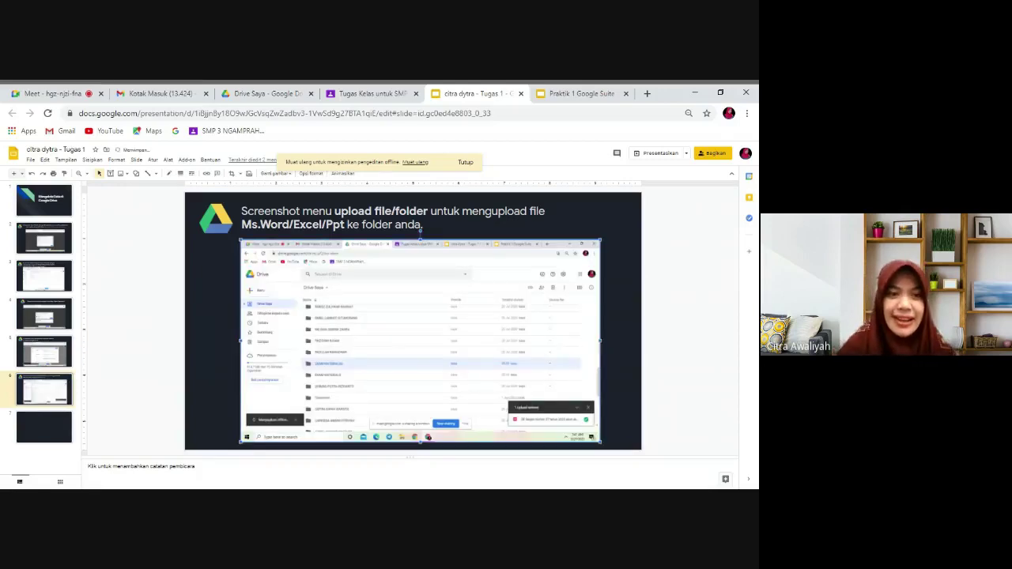
pyautogui.click(45, 433)
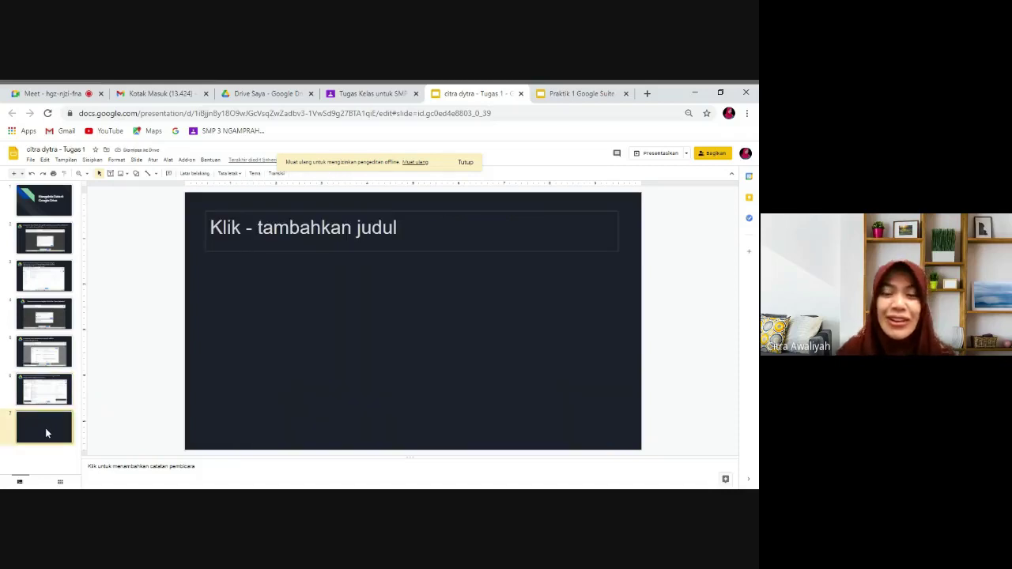